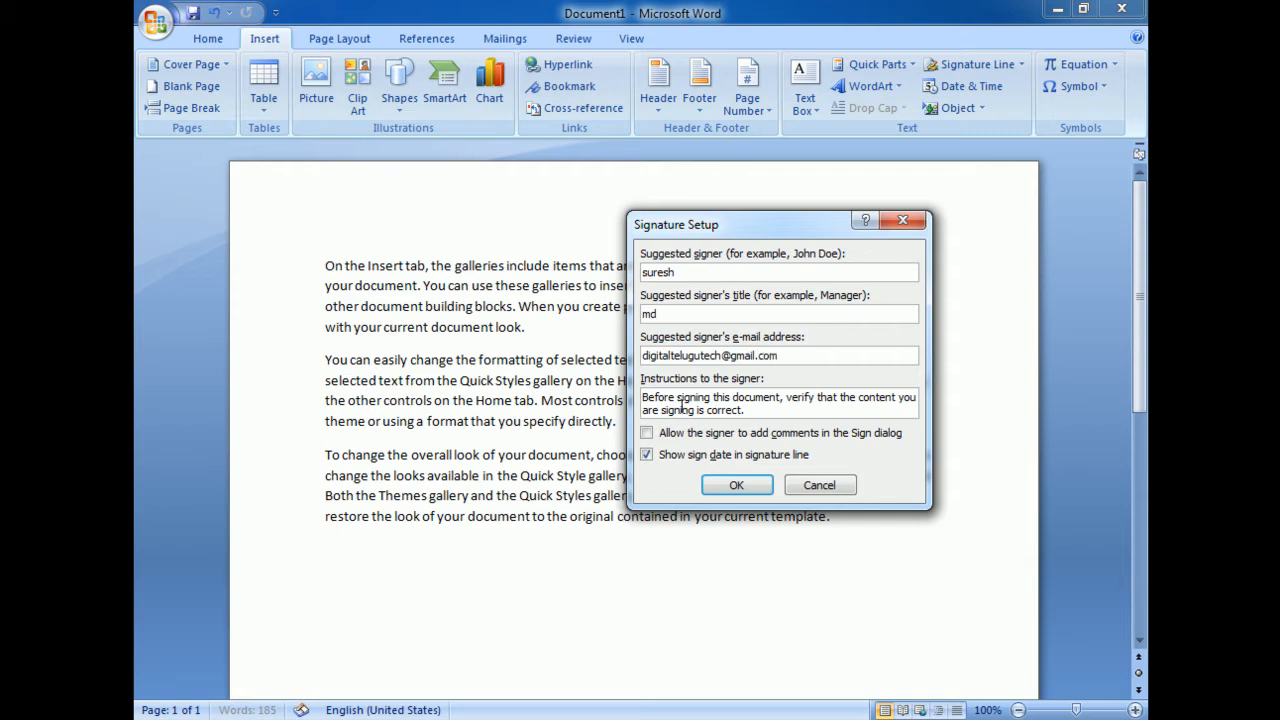
Insert the signature line below the last paragraph using the signer details entered in the signature setup
{"action": "left_click", "coordinate": [731, 486]}
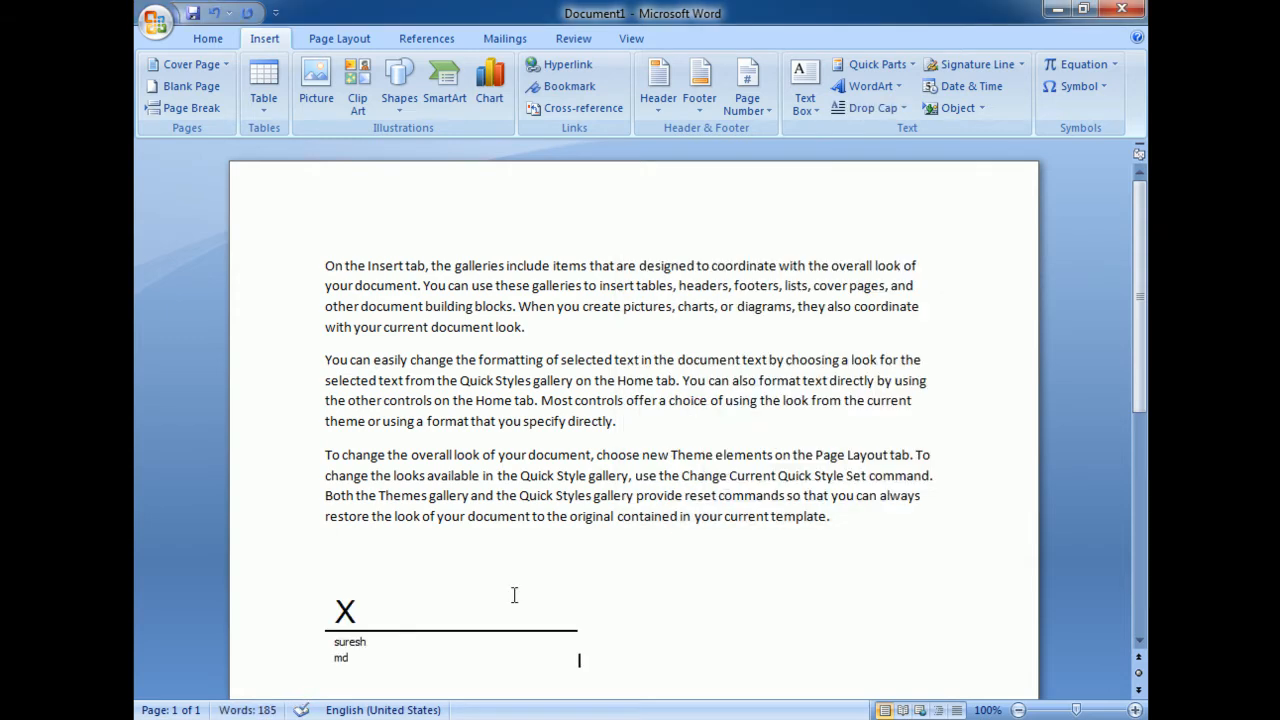
{"action": "scroll", "coordinate": [476, 591], "scroll_direction": "down", "scroll_amount": 2}
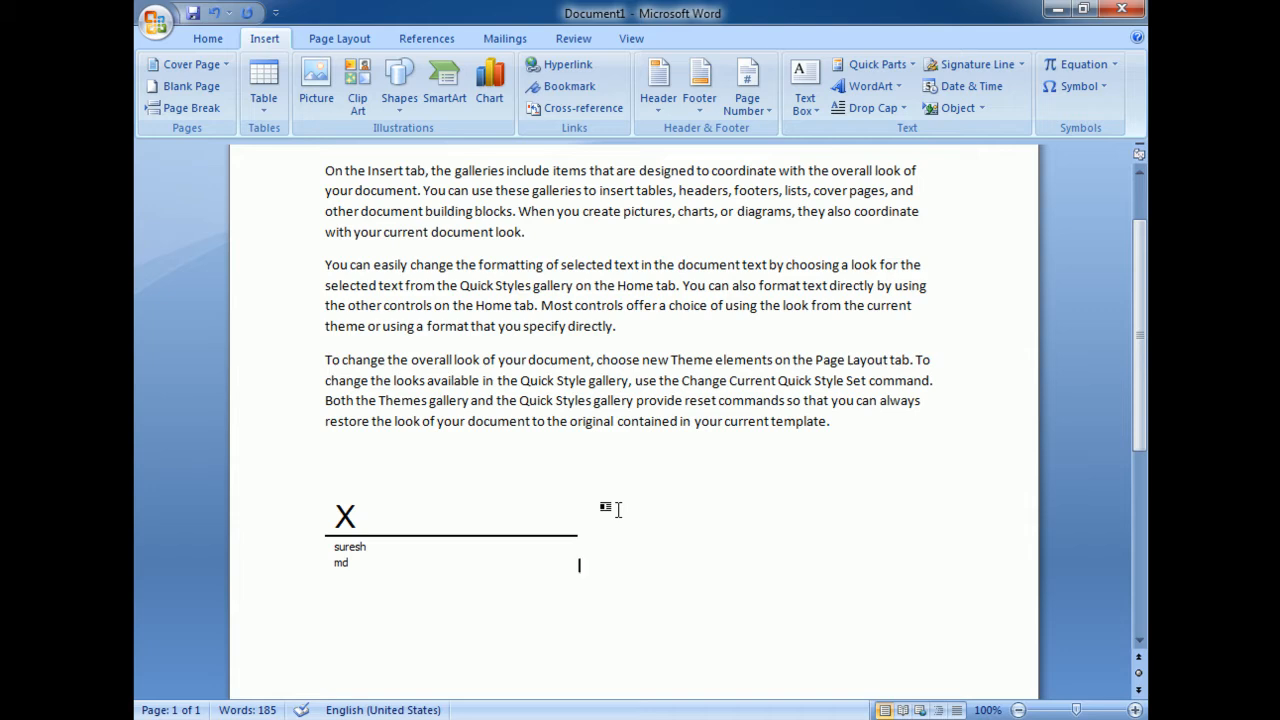
{"action": "left_click", "coordinate": [983, 108]}
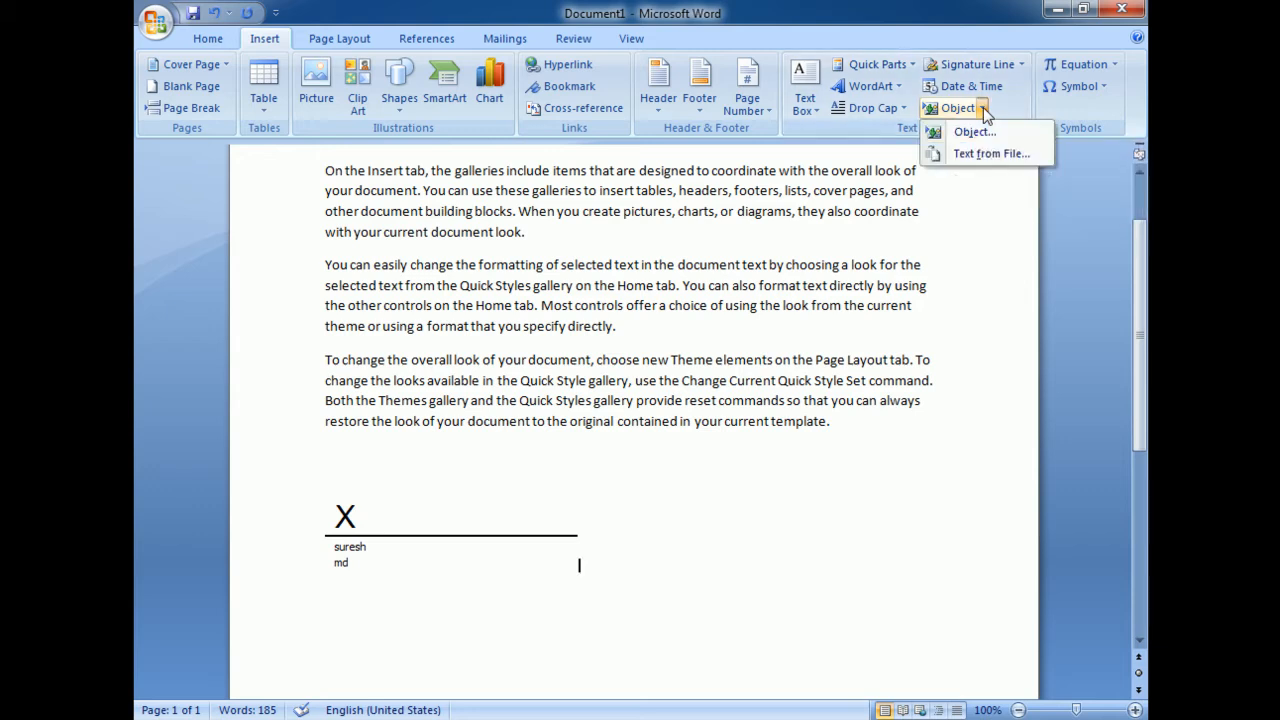
{"action": "left_click", "coordinate": [979, 153]}
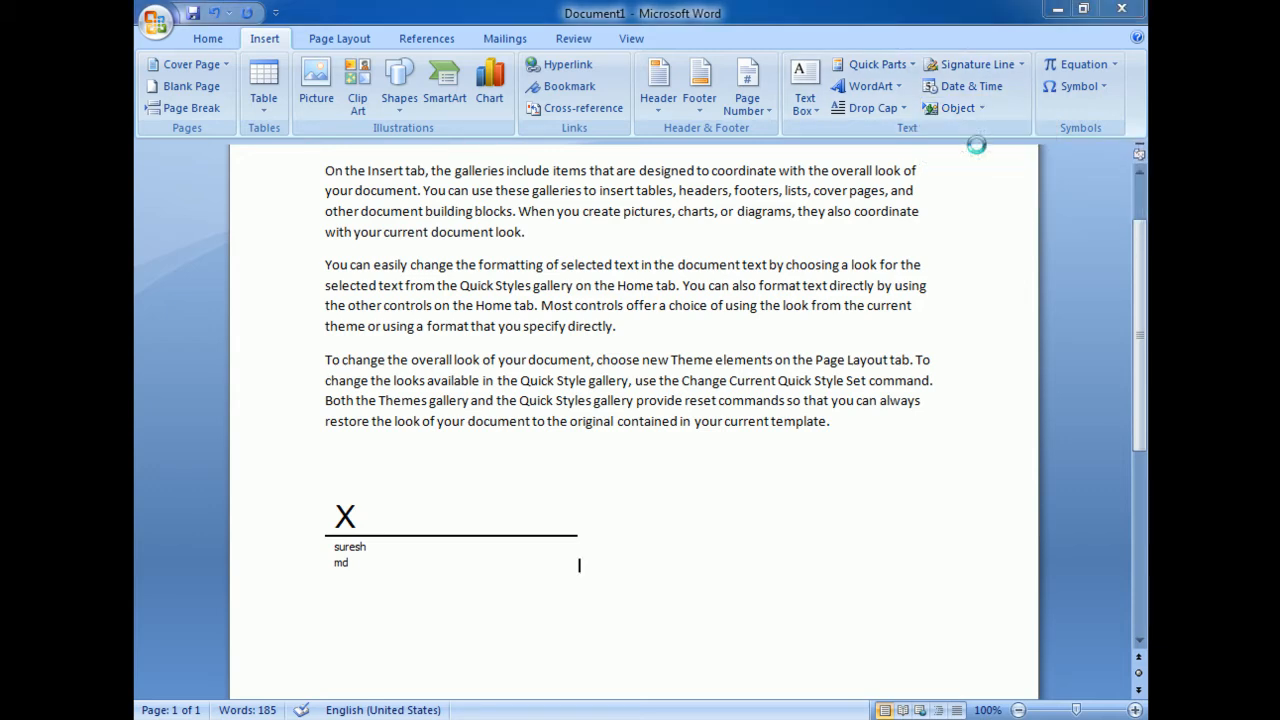
{"action": "left_click", "coordinate": [662, 511]}
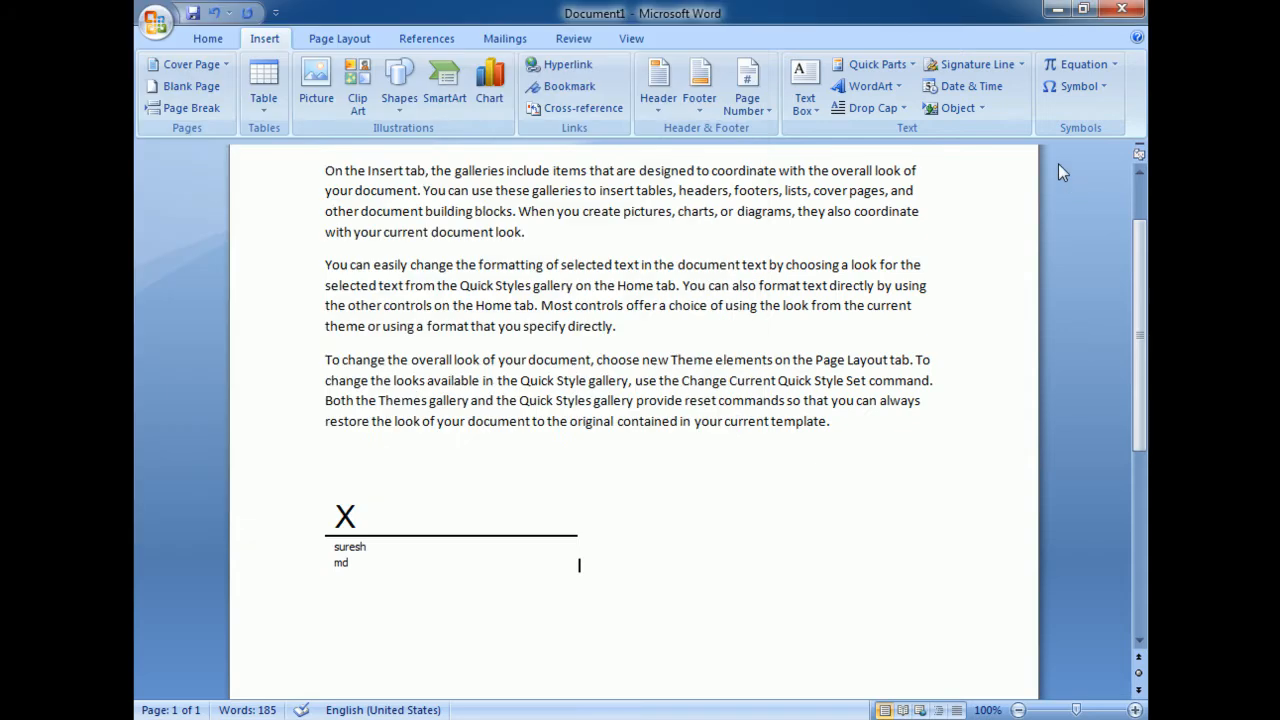
Insert a new Bitmap Image object beside the signature line and enlarge its canvas to about 331 × 225 px
{"action": "left_click", "coordinate": [981, 108]}
{"action": "left_click", "coordinate": [962, 130]}
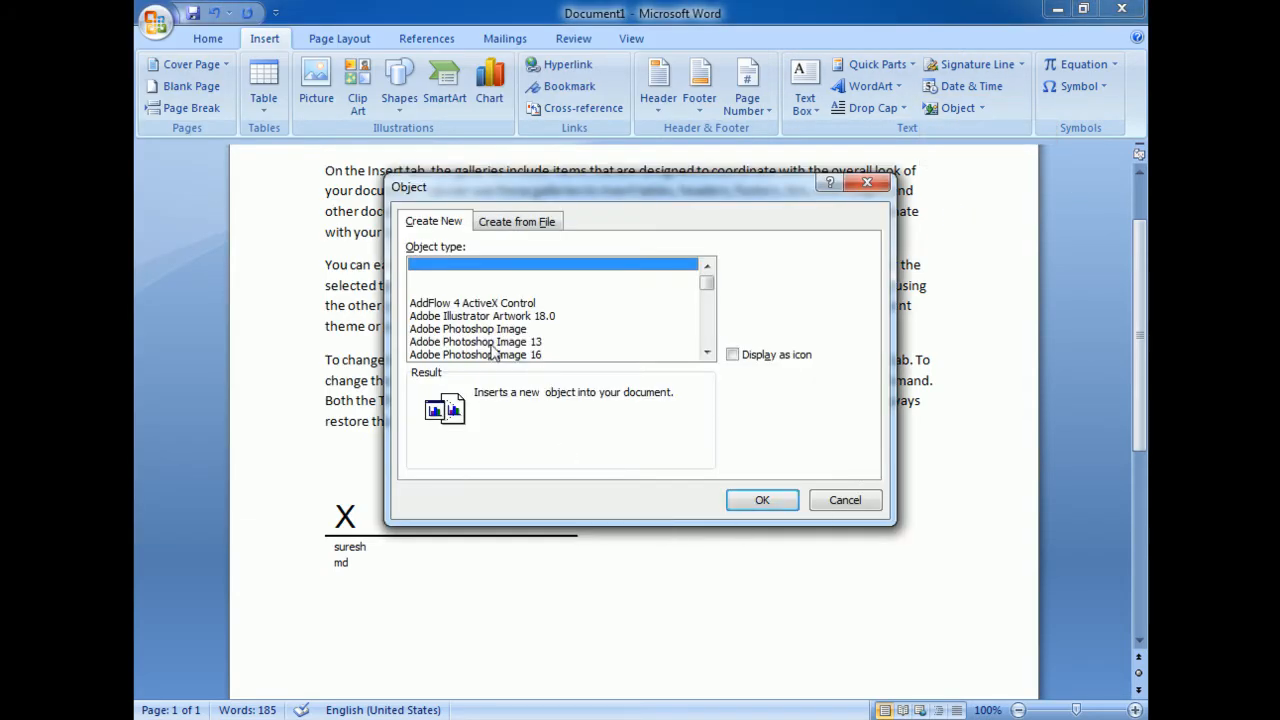
{"action": "scroll", "coordinate": [712, 287], "scroll_direction": "down", "scroll_amount": 1}
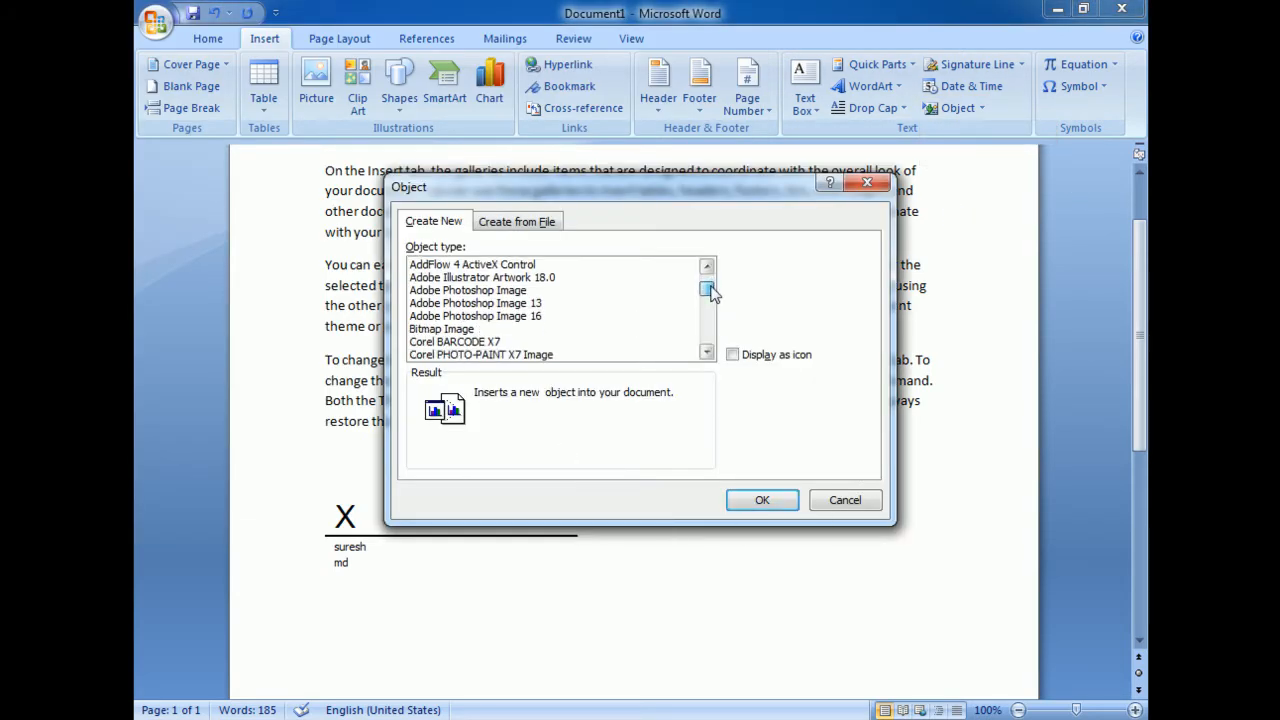
{"action": "left_click", "coordinate": [437, 330]}
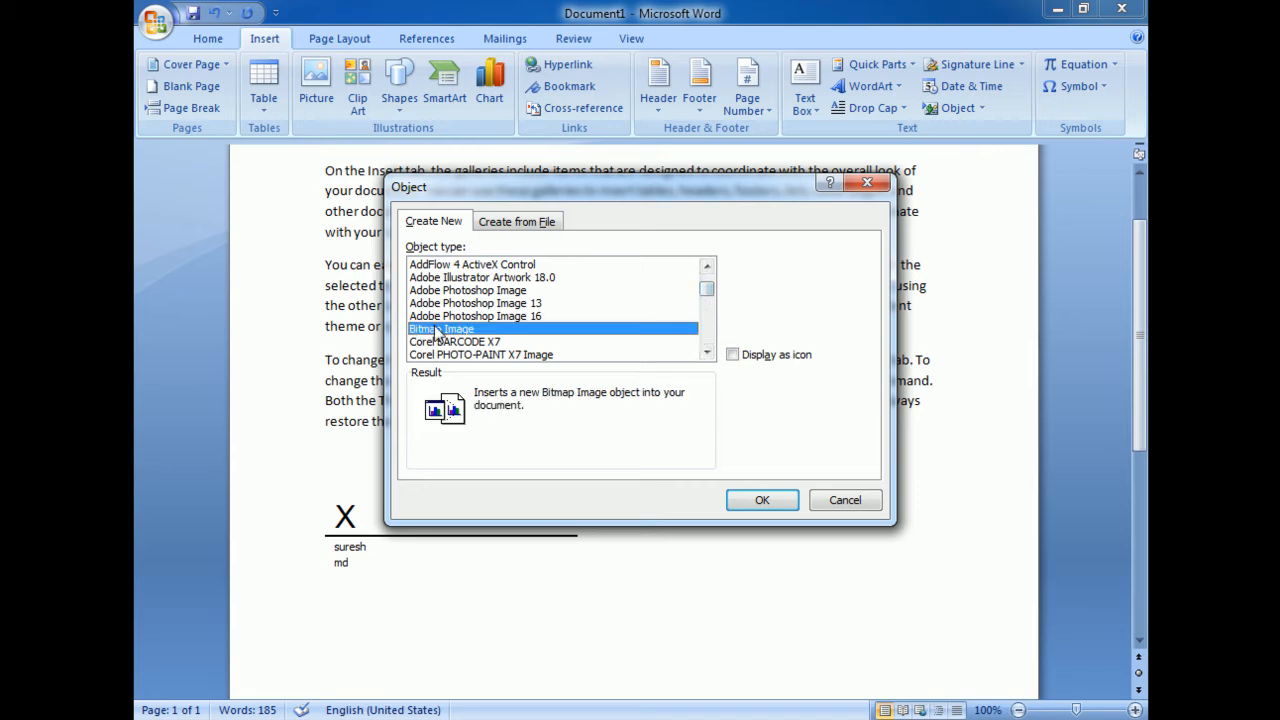
{"action": "left_click", "coordinate": [760, 498]}
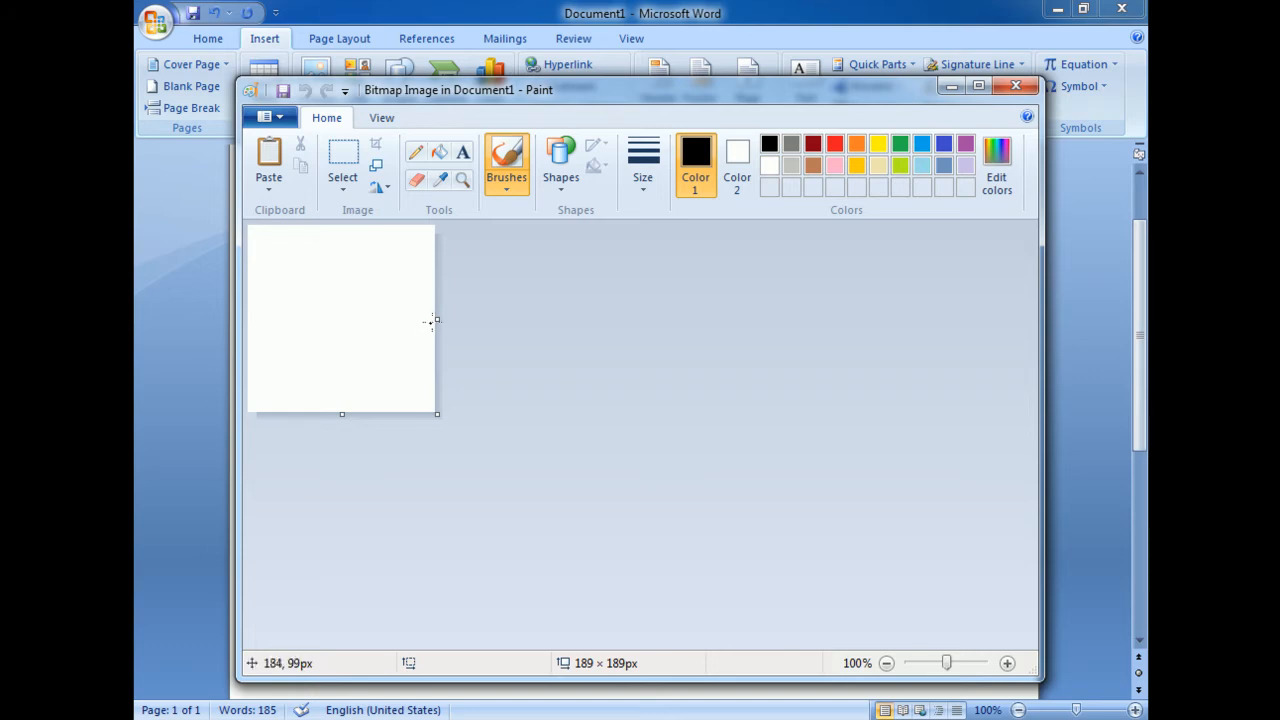
{"action": "left_click_drag", "start_coordinate": [437, 319], "coordinate": [577, 319]}
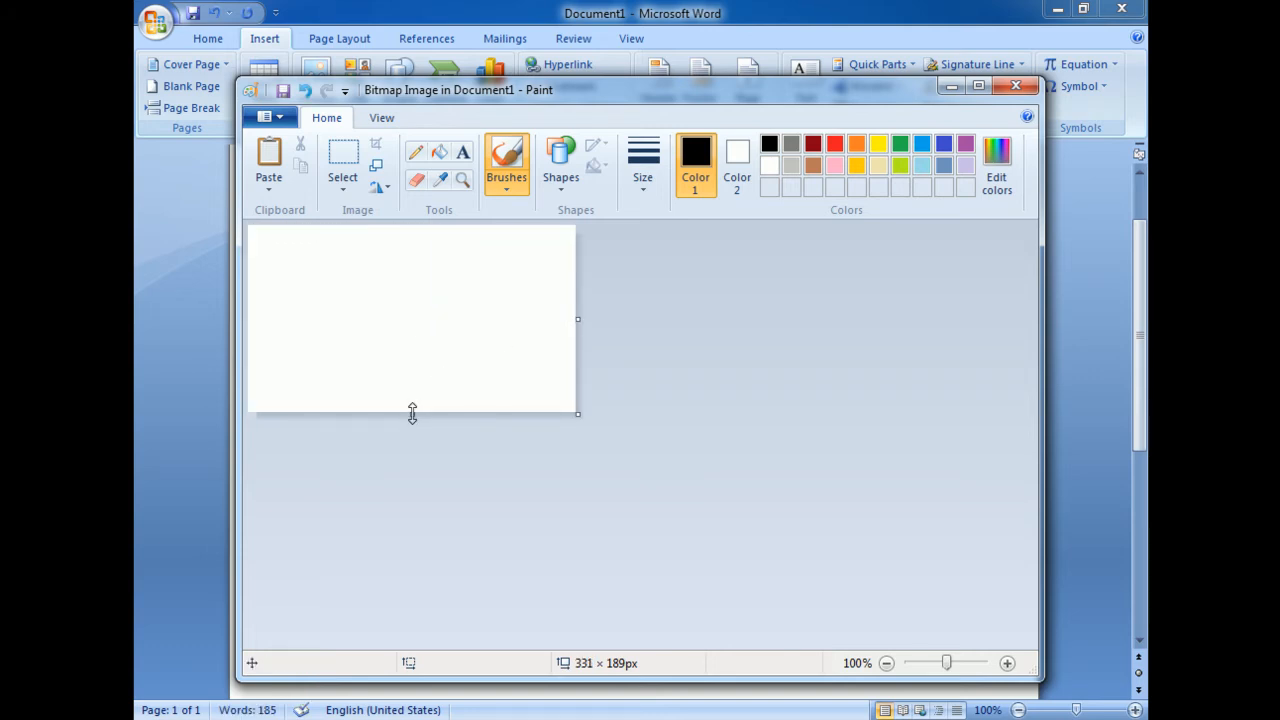
{"action": "left_click_drag", "start_coordinate": [416, 412], "coordinate": [418, 449]}
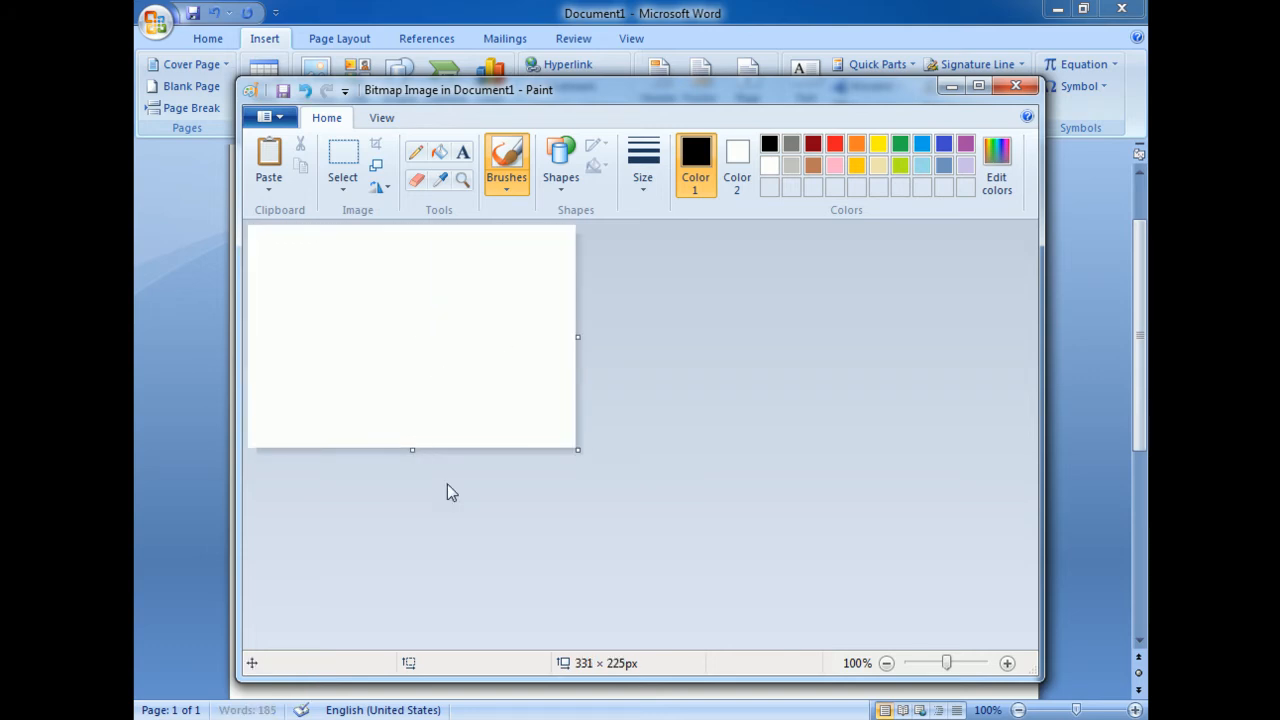
Draw the signer's handwritten signature in red with the brush and underline it with a long stroke
{"action": "left_click", "coordinate": [835, 144]}
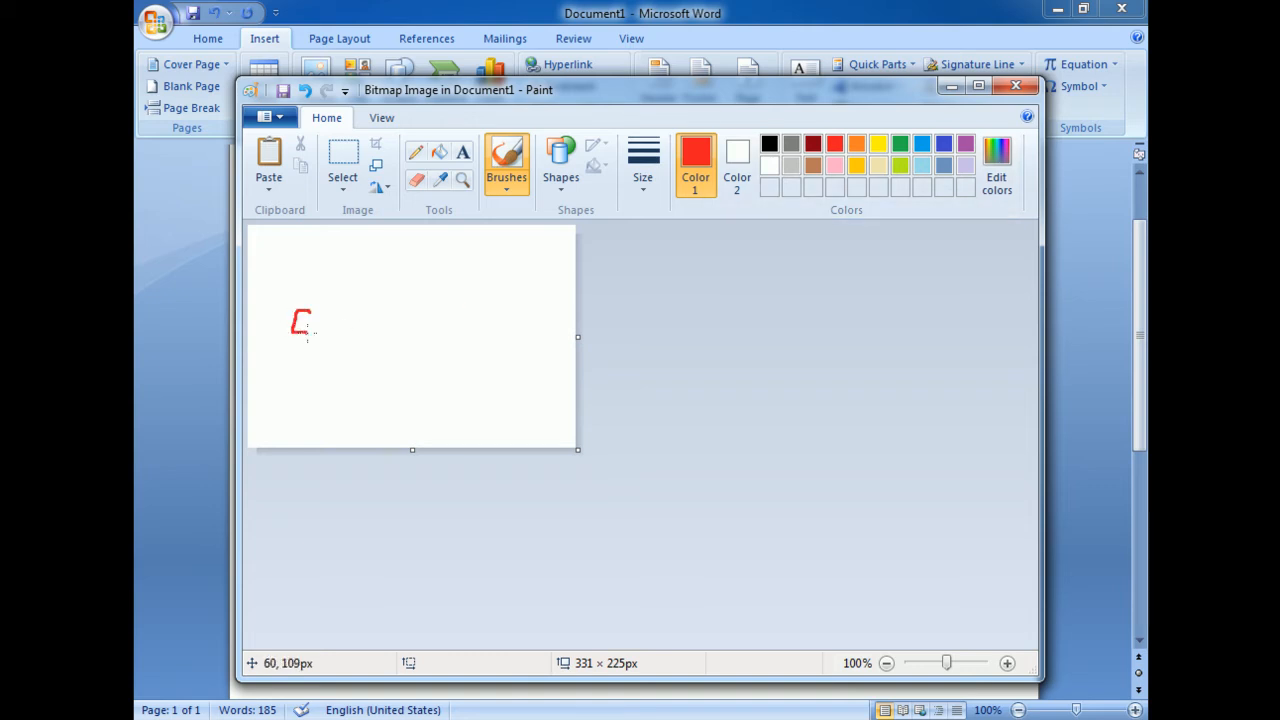
{"action": "left_click_drag", "start_coordinate": [308, 334], "coordinate": [303, 380]}
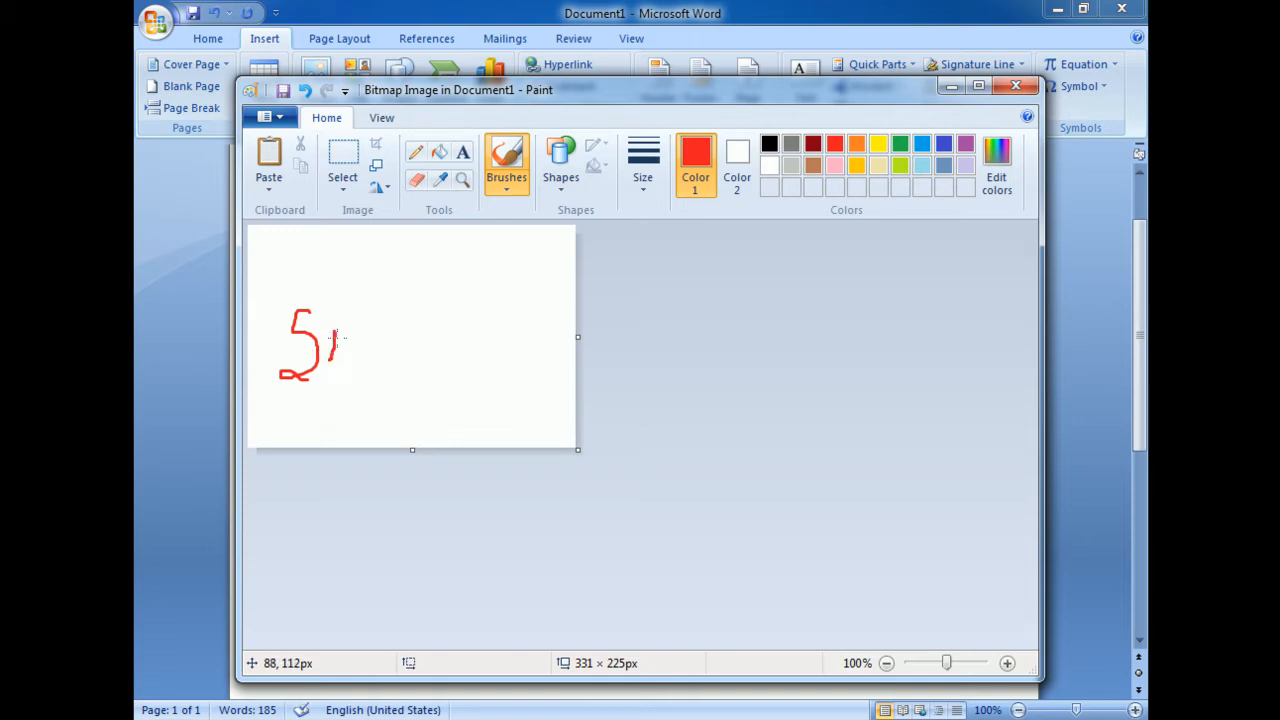
{"action": "mouse_move", "coordinate": [357, 322]}
{"action": "left_mouse_down"}
{"action": "mouse_move", "coordinate": [374, 323]}
{"action": "mouse_move", "coordinate": [376, 342]}
{"action": "mouse_move", "coordinate": [426, 276]}
{"action": "mouse_move", "coordinate": [474, 353]}
{"action": "mouse_move", "coordinate": [244, 388]}
{"action": "left_mouse_up"}
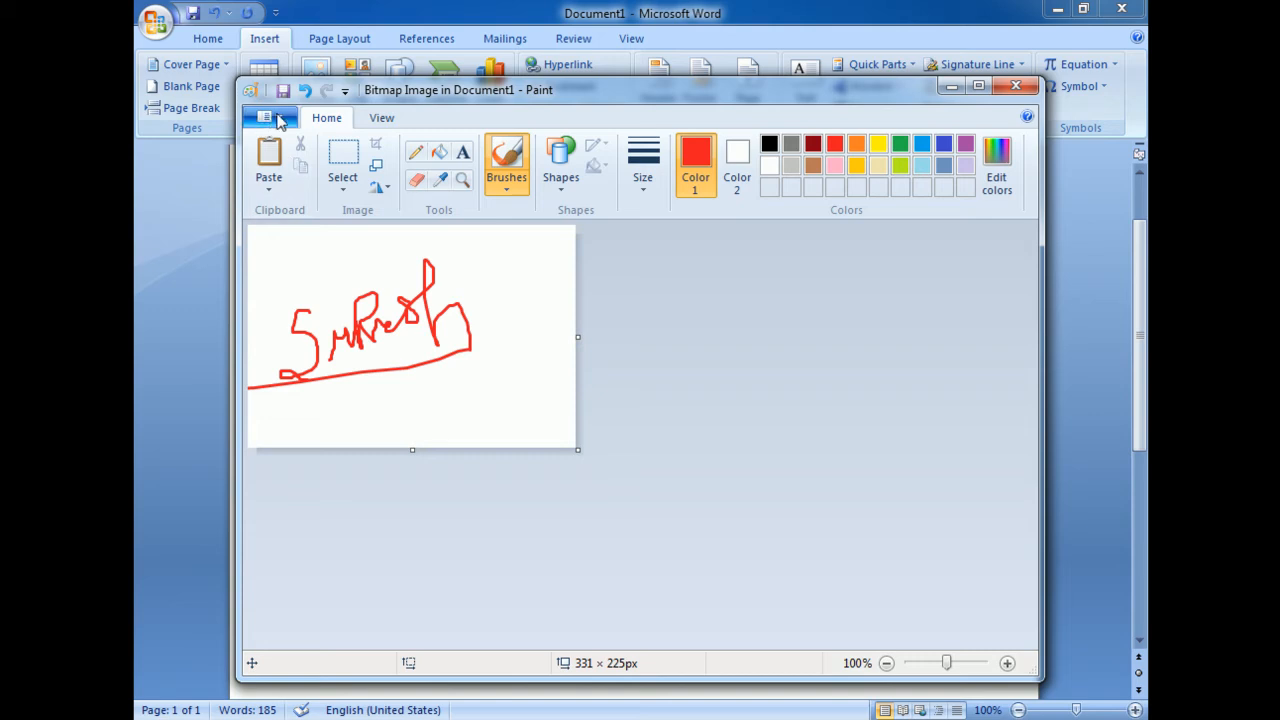
Save a copy of the signature drawing as a PNG file named digital on the Desktop
{"action": "left_click", "coordinate": [280, 119]}
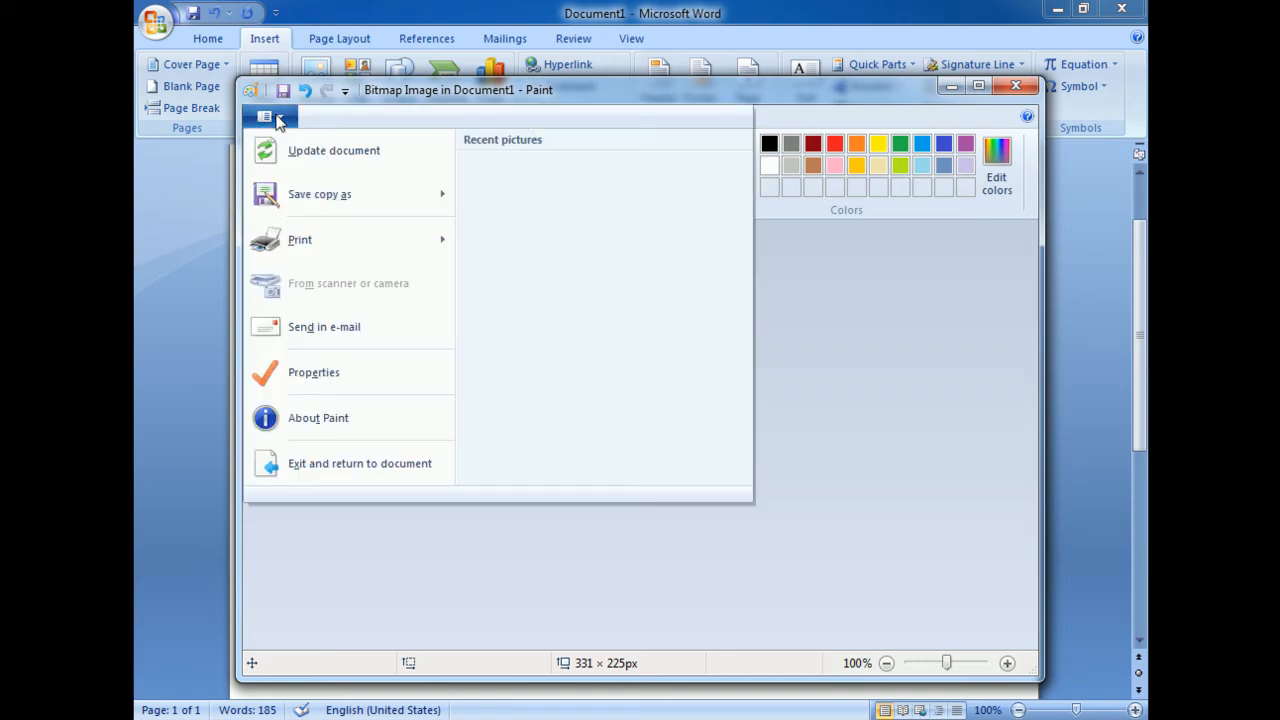
{"action": "mouse_move", "coordinate": [323, 196]}
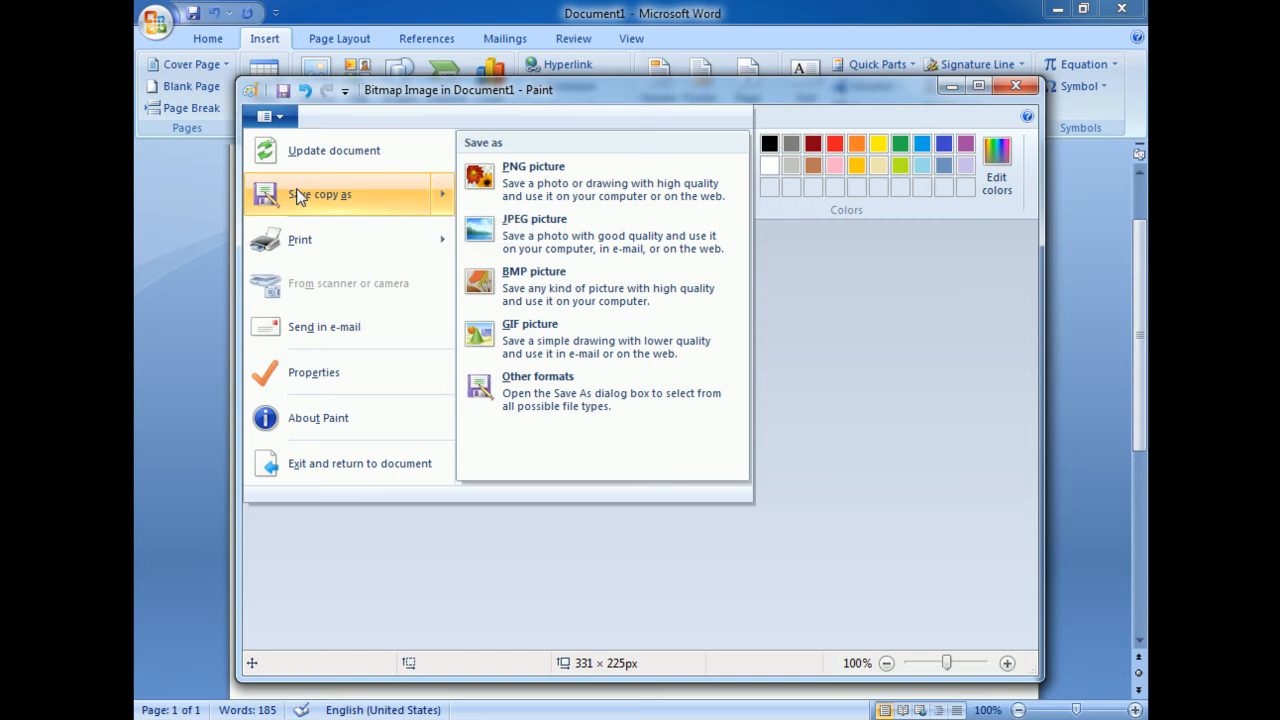
{"action": "left_click", "coordinate": [296, 196]}
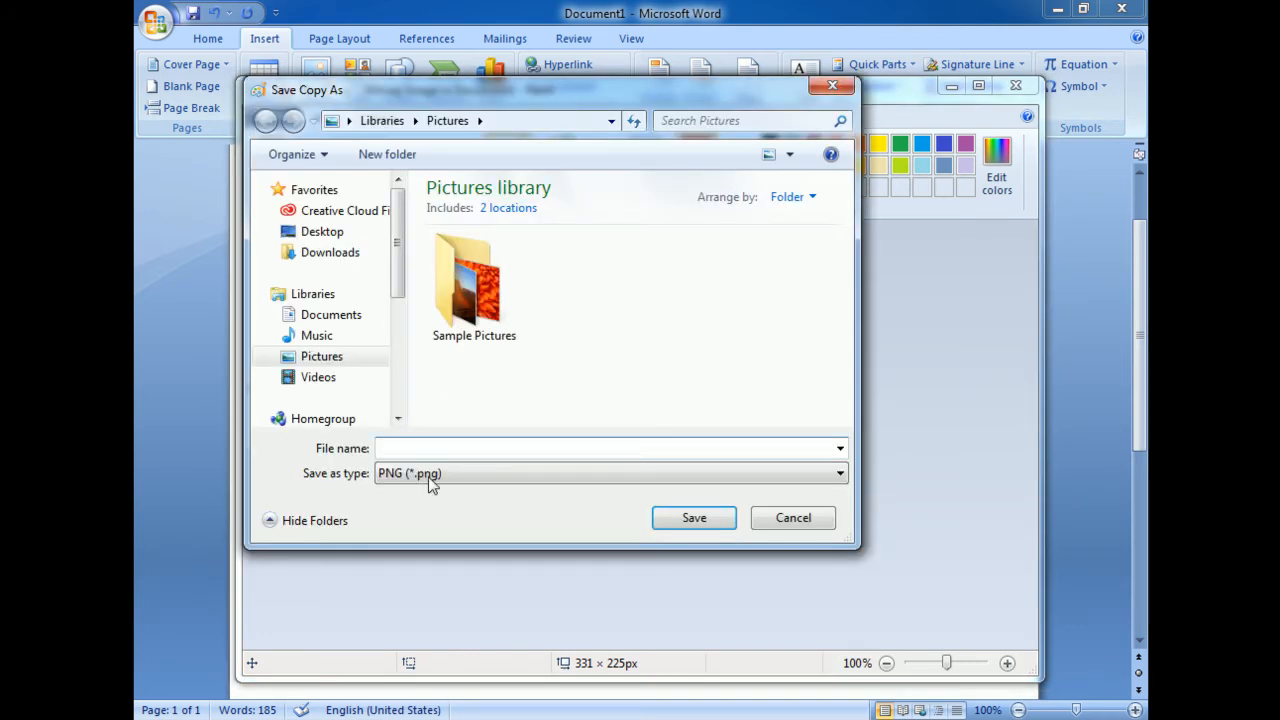
{"action": "left_click", "coordinate": [322, 231]}
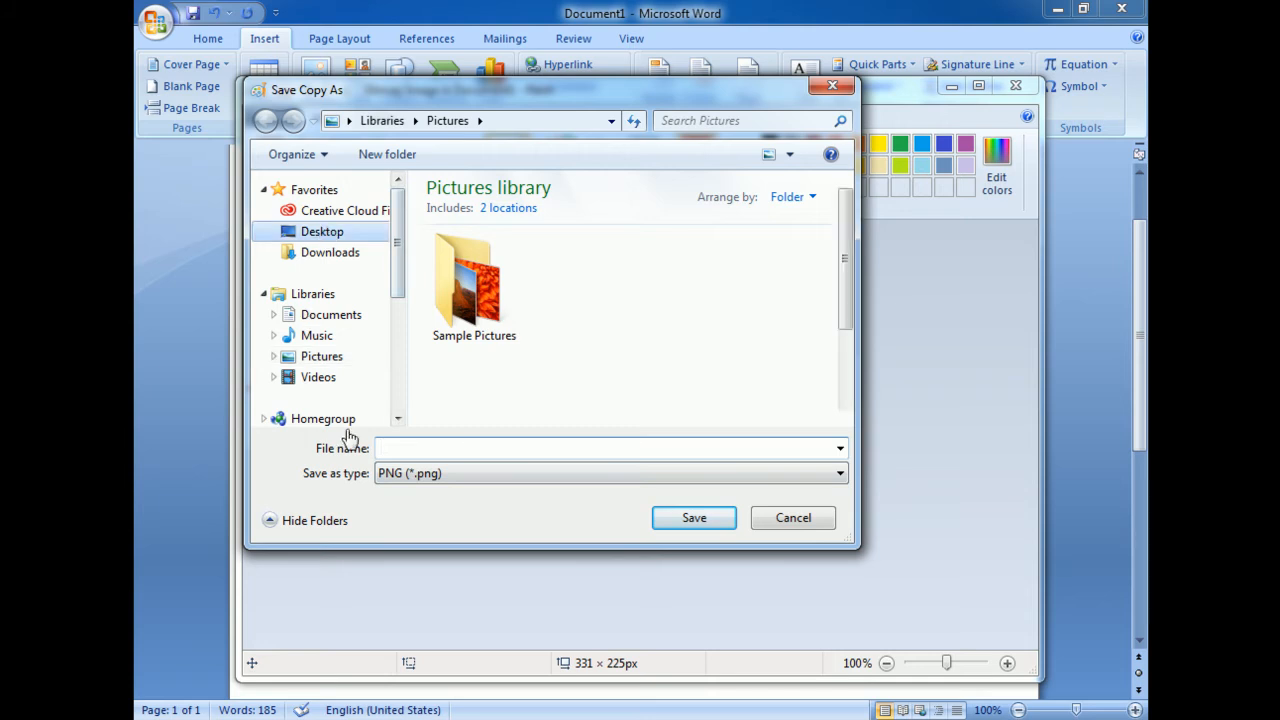
{"action": "left_click", "coordinate": [410, 448]}
{"action": "type", "text": "d"}
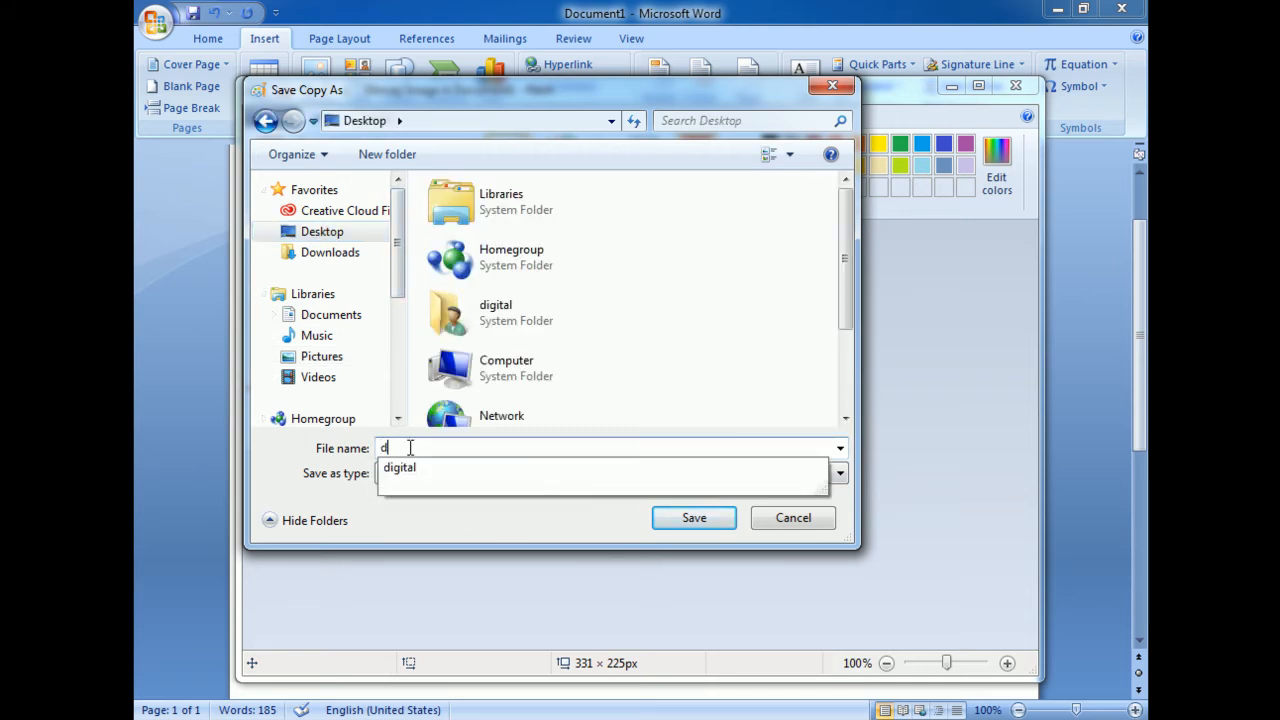
{"action": "type", "text": "igital"}
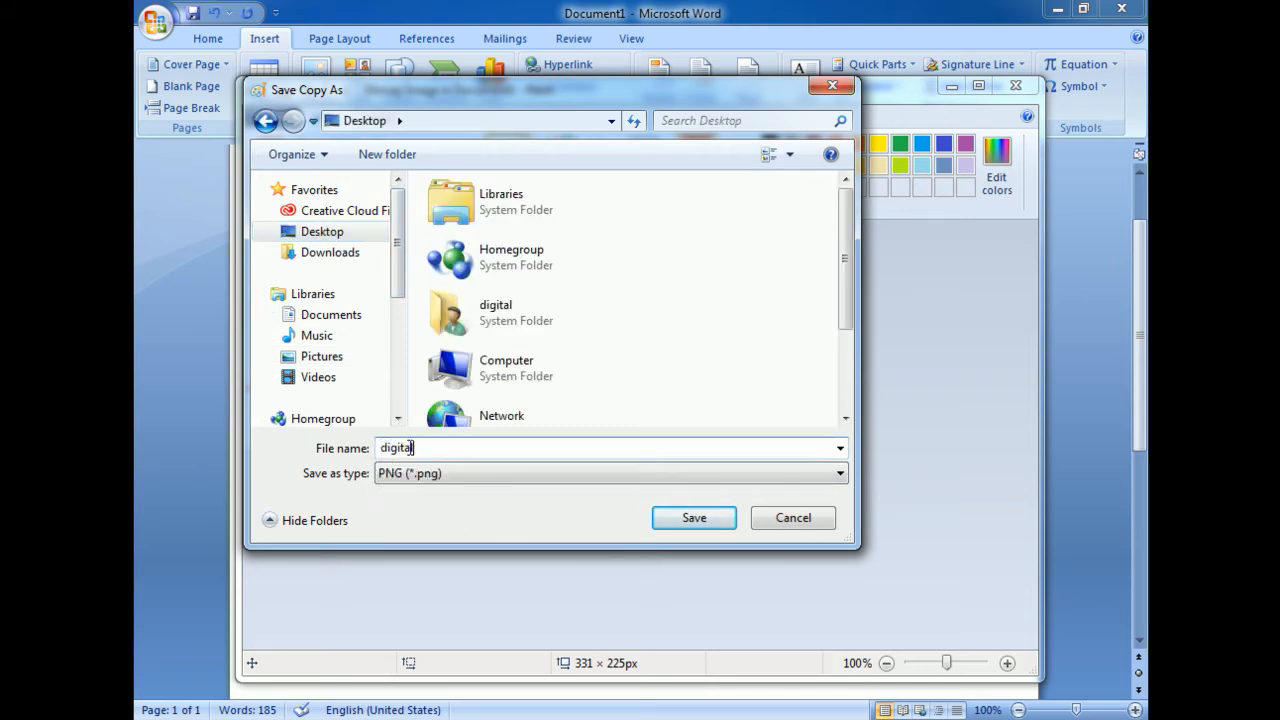
{"action": "left_click", "coordinate": [692, 519]}
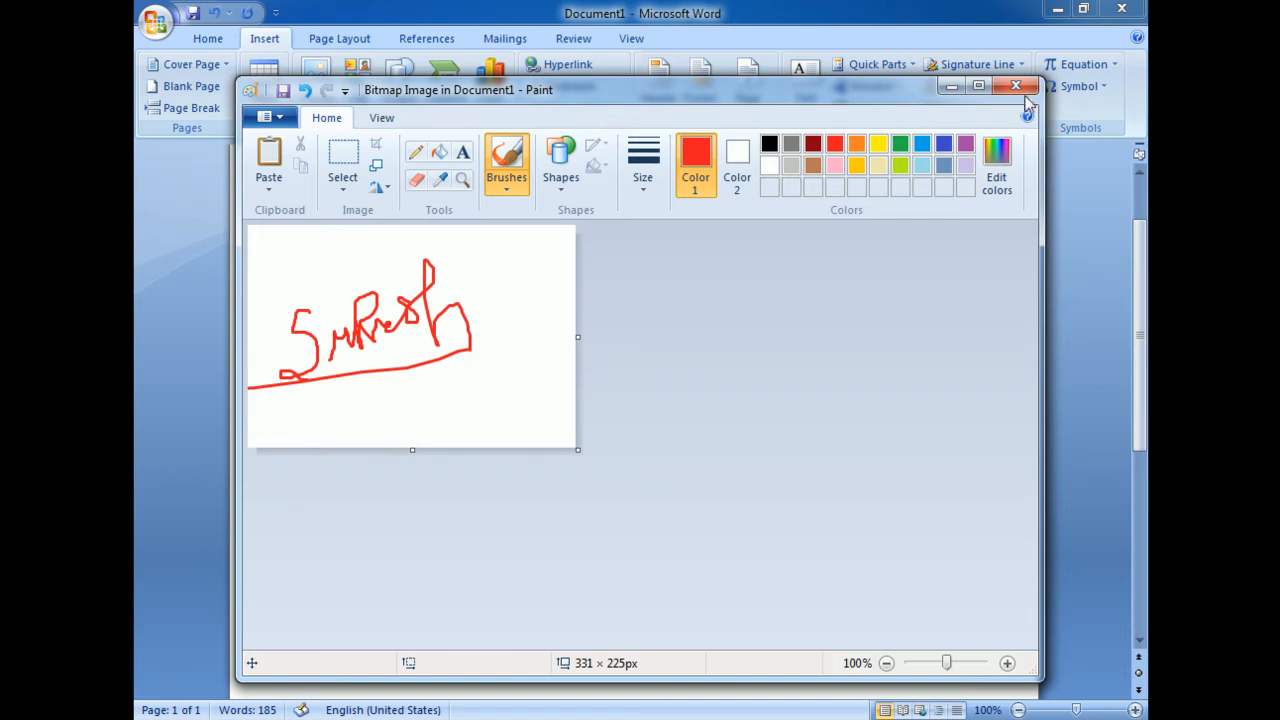
Close the bitmap drawing and delete the inserted signature image from the Word document
{"action": "left_click", "coordinate": [1023, 90]}
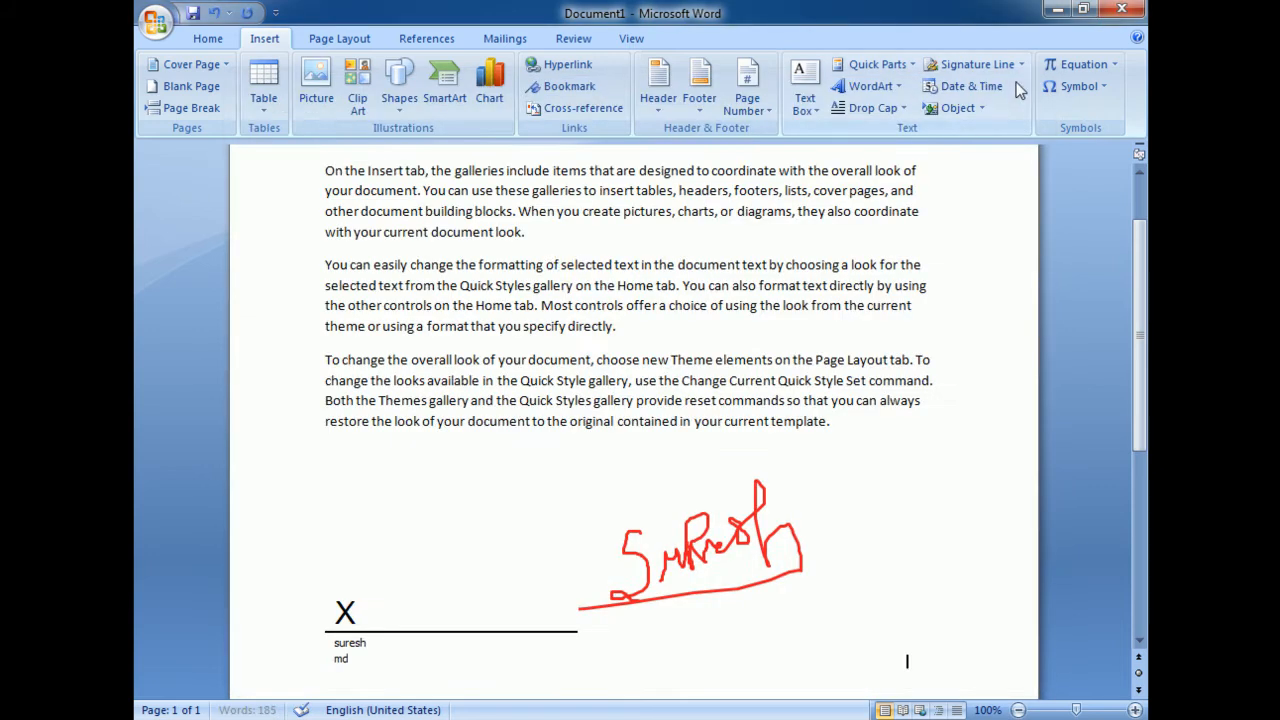
{"action": "left_click", "coordinate": [735, 543]}
{"action": "key", "text": "Delete"}
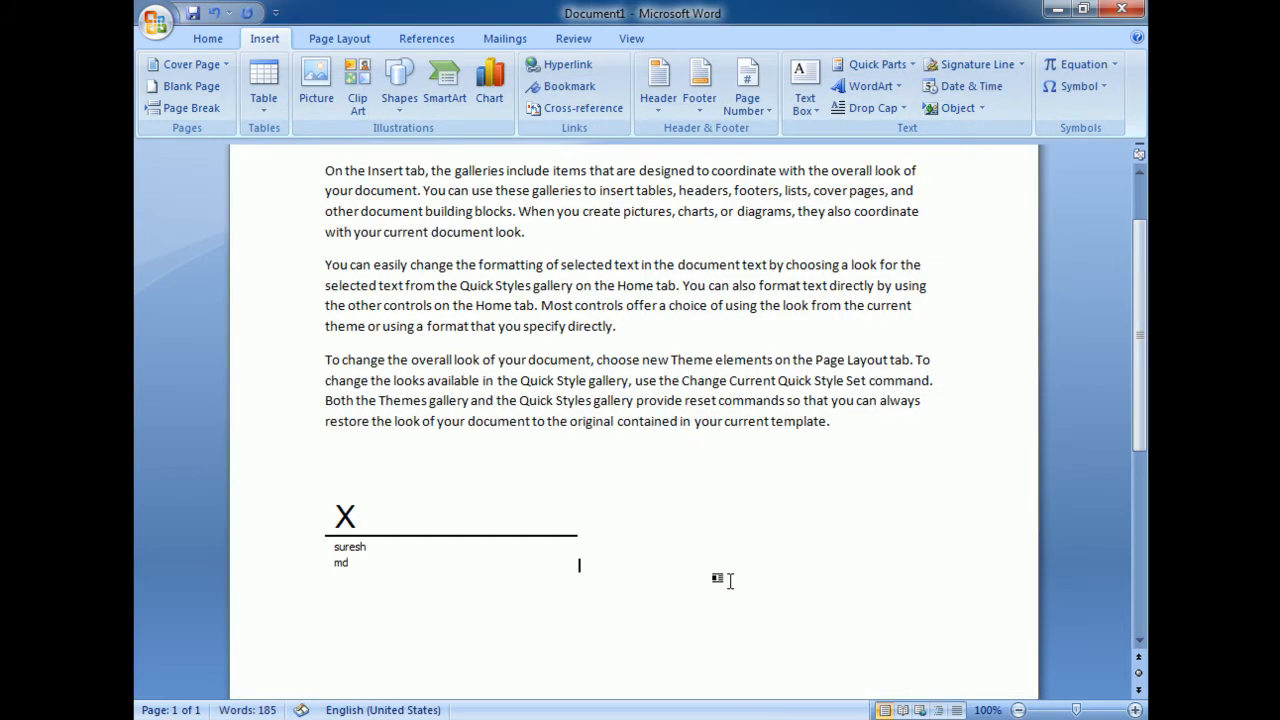
{"action": "left_click", "coordinate": [397, 524]}
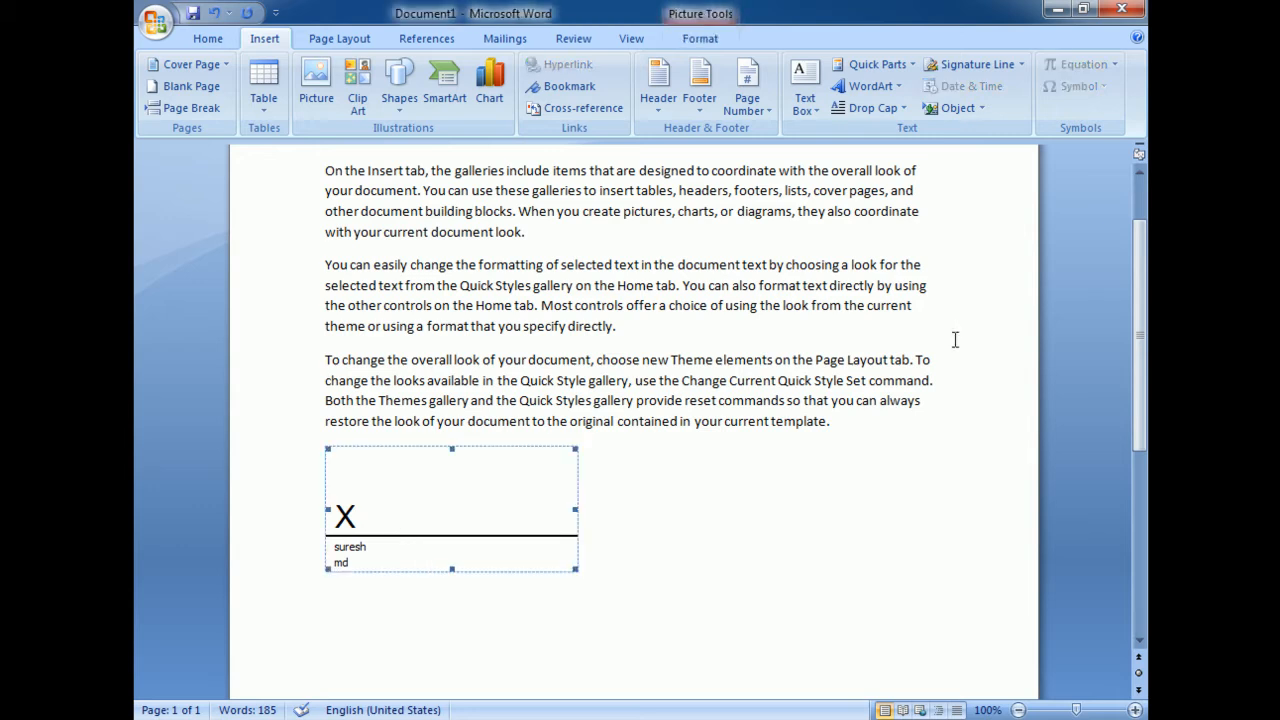
{"action": "left_click", "coordinate": [1021, 64]}
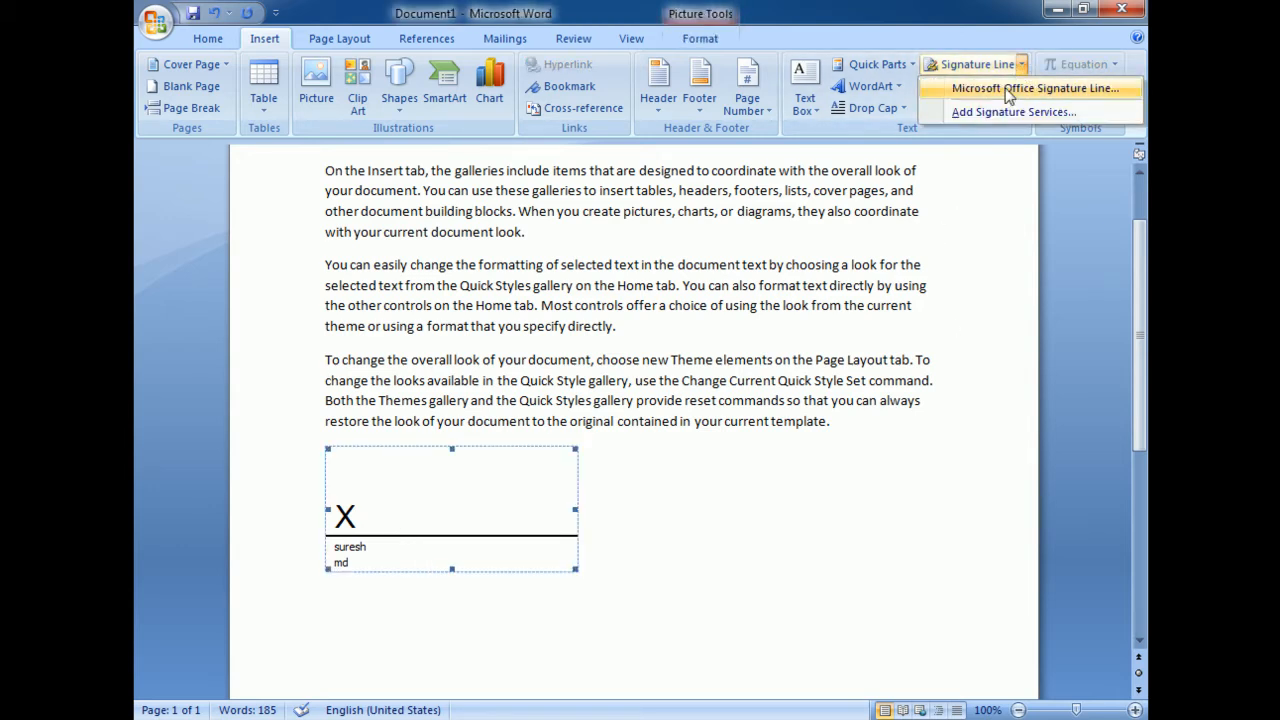
{"action": "left_click", "coordinate": [984, 111]}
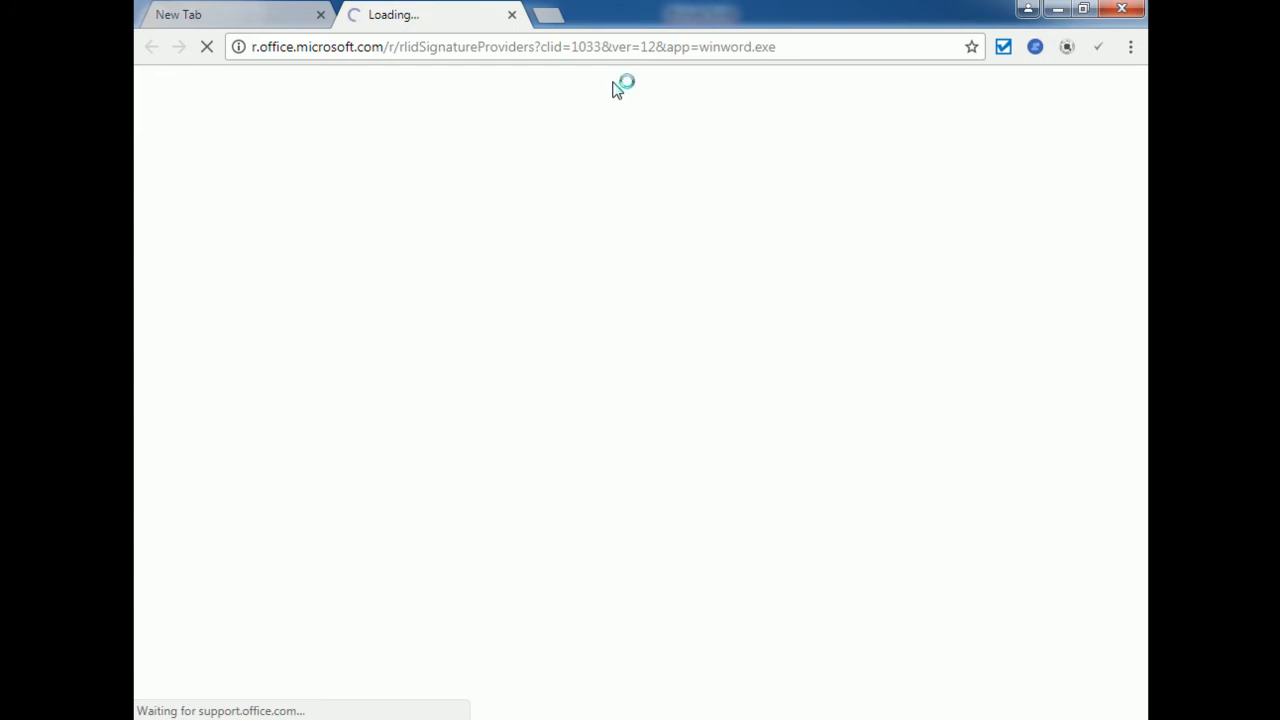
{"action": "left_click", "coordinate": [512, 16]}
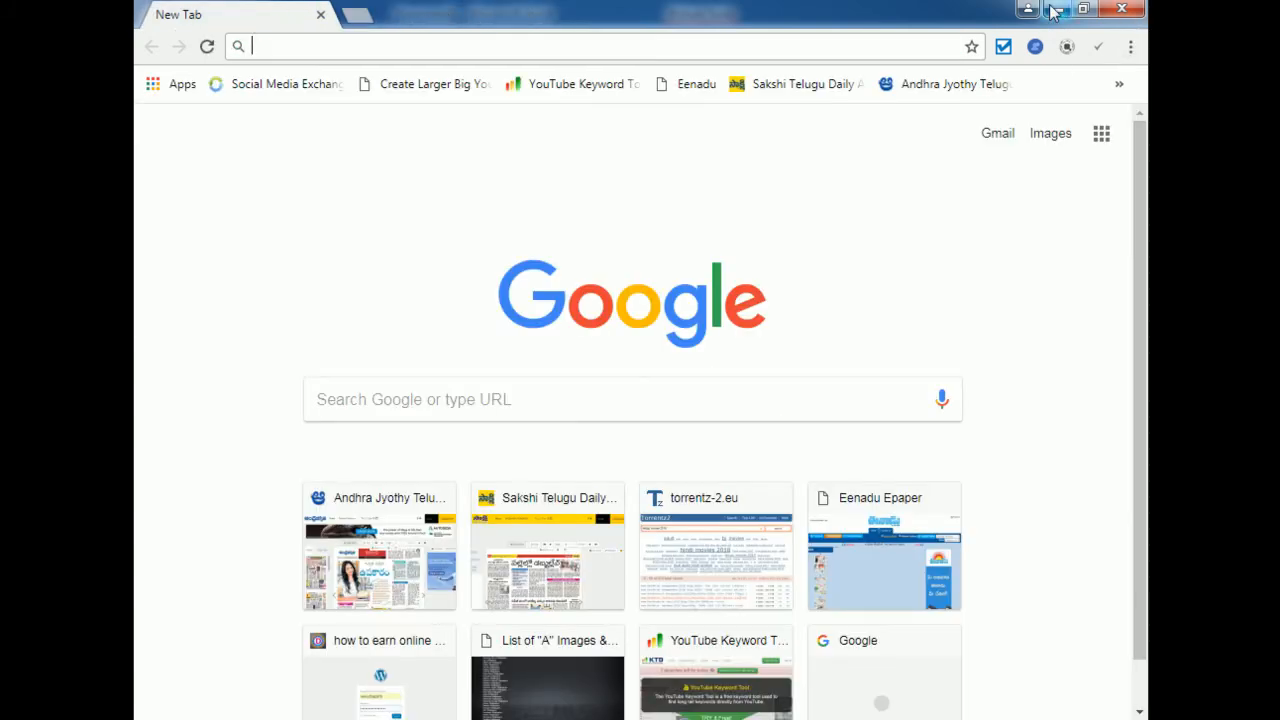
{"action": "left_click", "coordinate": [1057, 9]}
{"action": "double_click", "coordinate": [474, 526]}
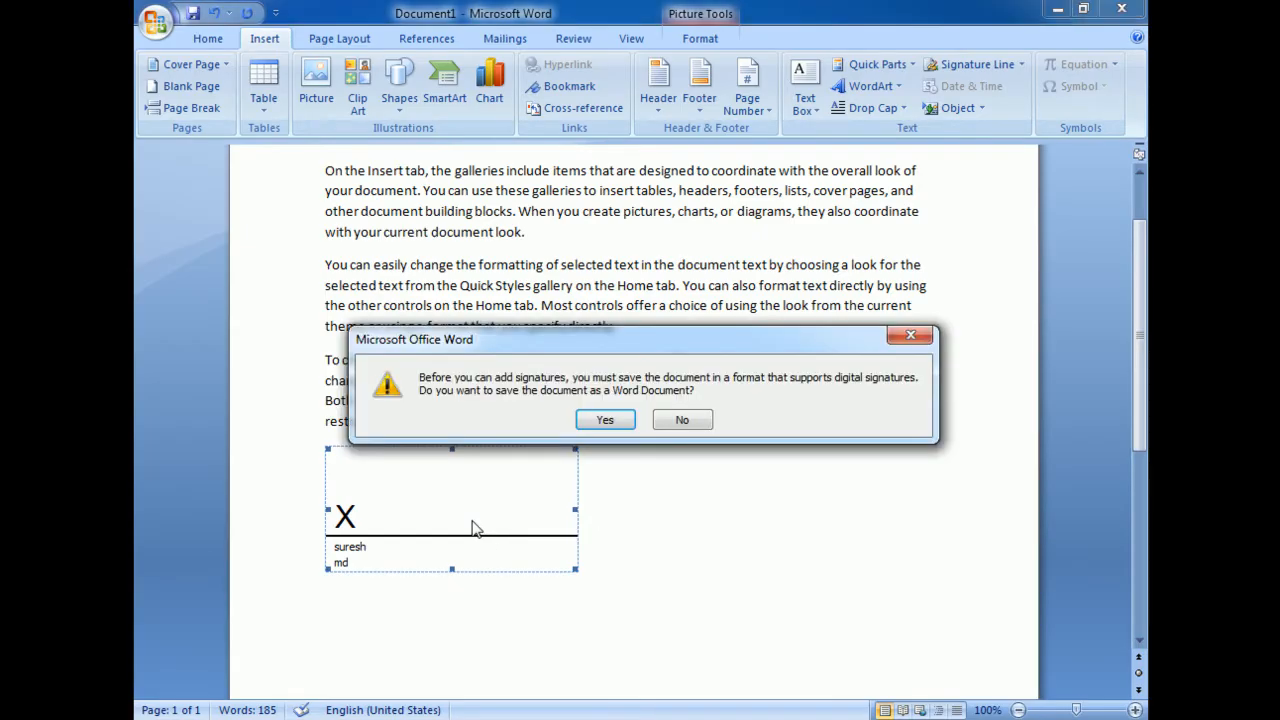
{"action": "left_click", "coordinate": [605, 421]}
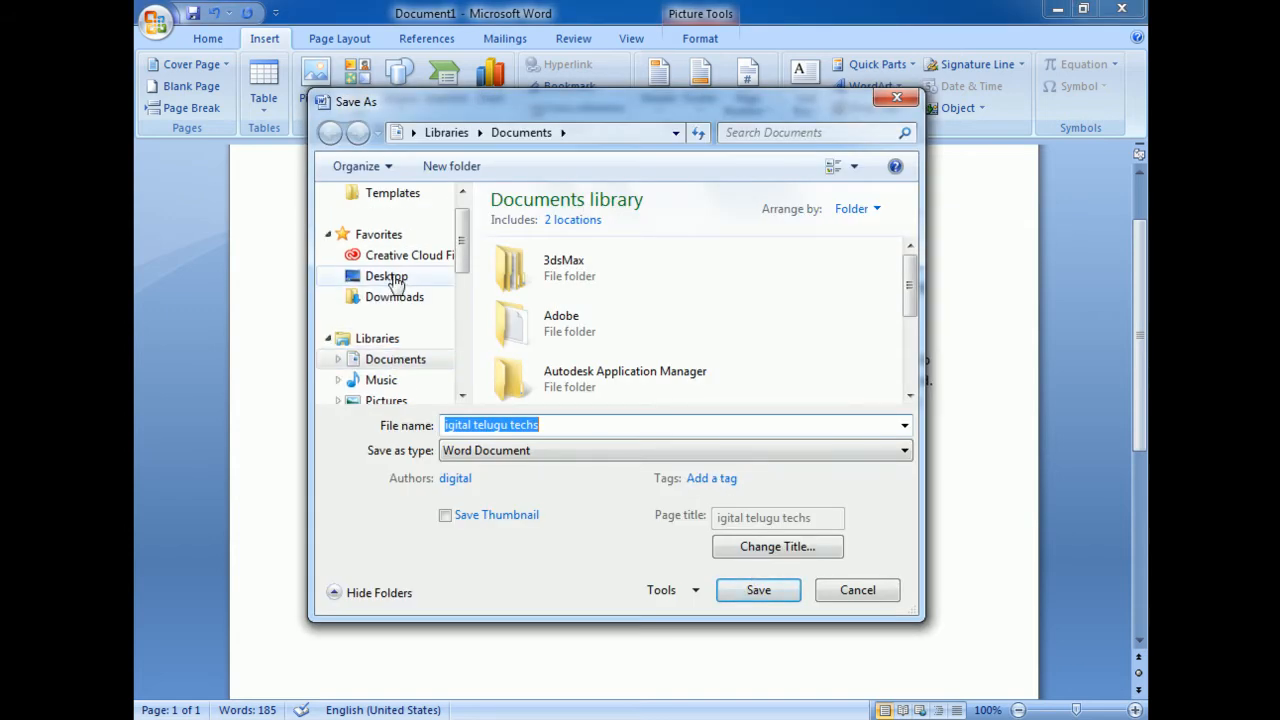
{"action": "left_click", "coordinate": [390, 276]}
{"action": "left_click_drag", "start_coordinate": [909, 251], "coordinate": [916, 327]}
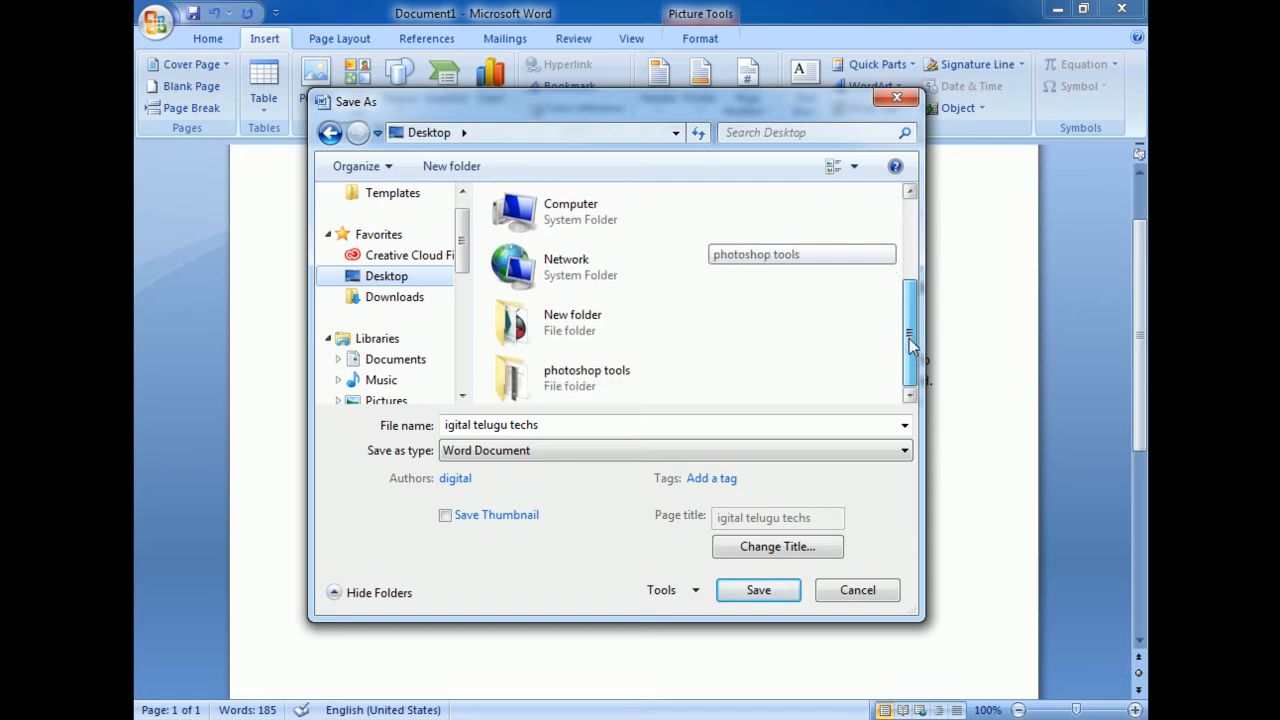
{"action": "left_click", "coordinate": [391, 358]}
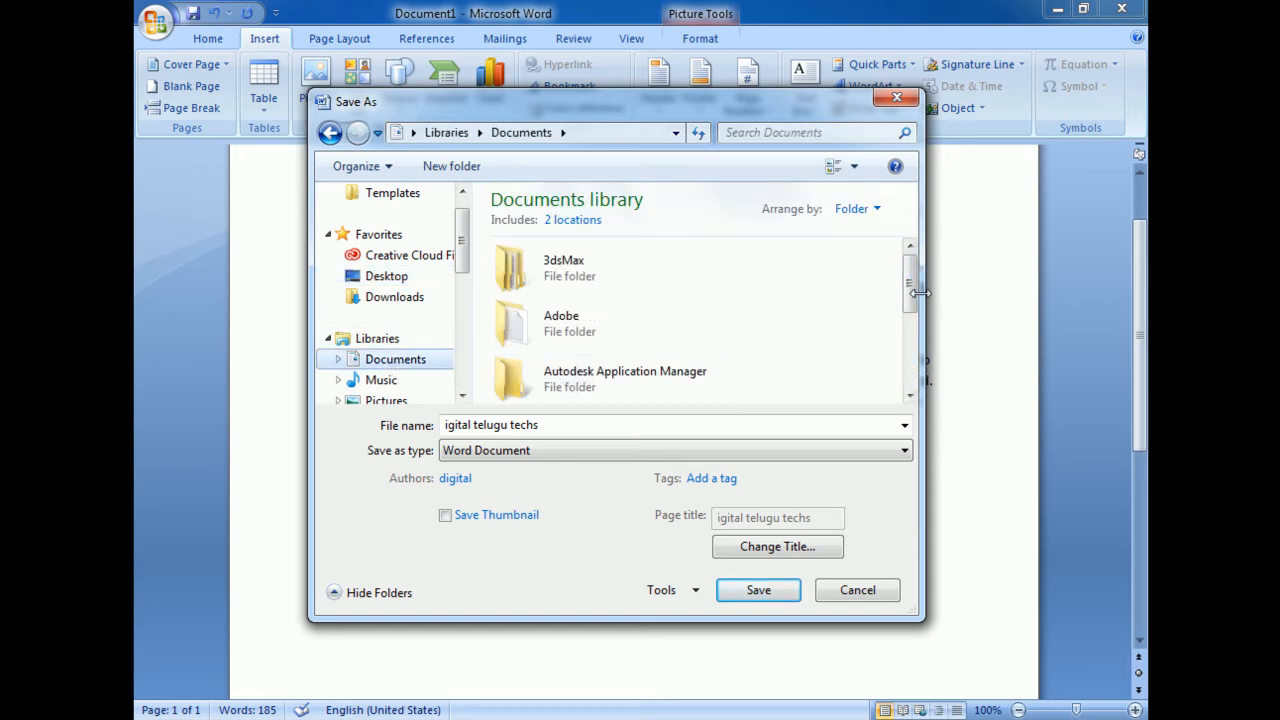
{"action": "mouse_move", "coordinate": [911, 283]}
{"action": "left_mouse_down"}
{"action": "mouse_move", "coordinate": [909, 358]}
{"action": "mouse_move", "coordinate": [918, 280]}
{"action": "left_mouse_up"}
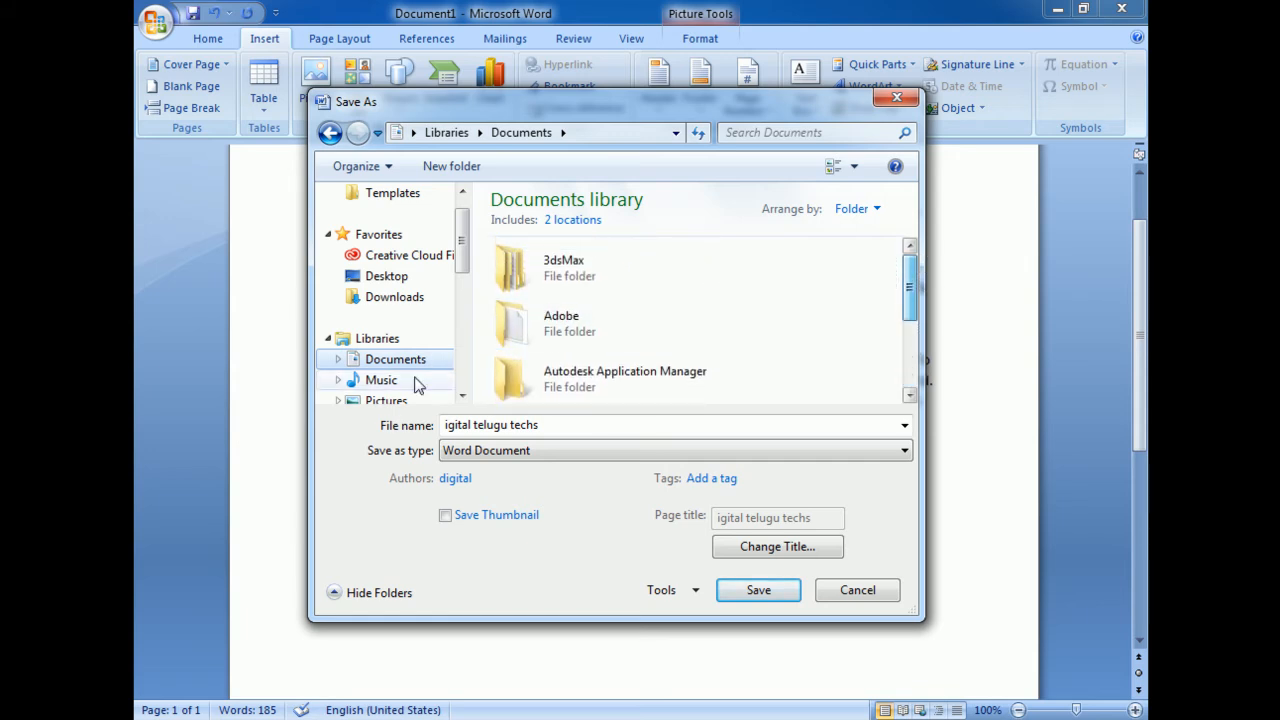
{"action": "left_click", "coordinate": [388, 276]}
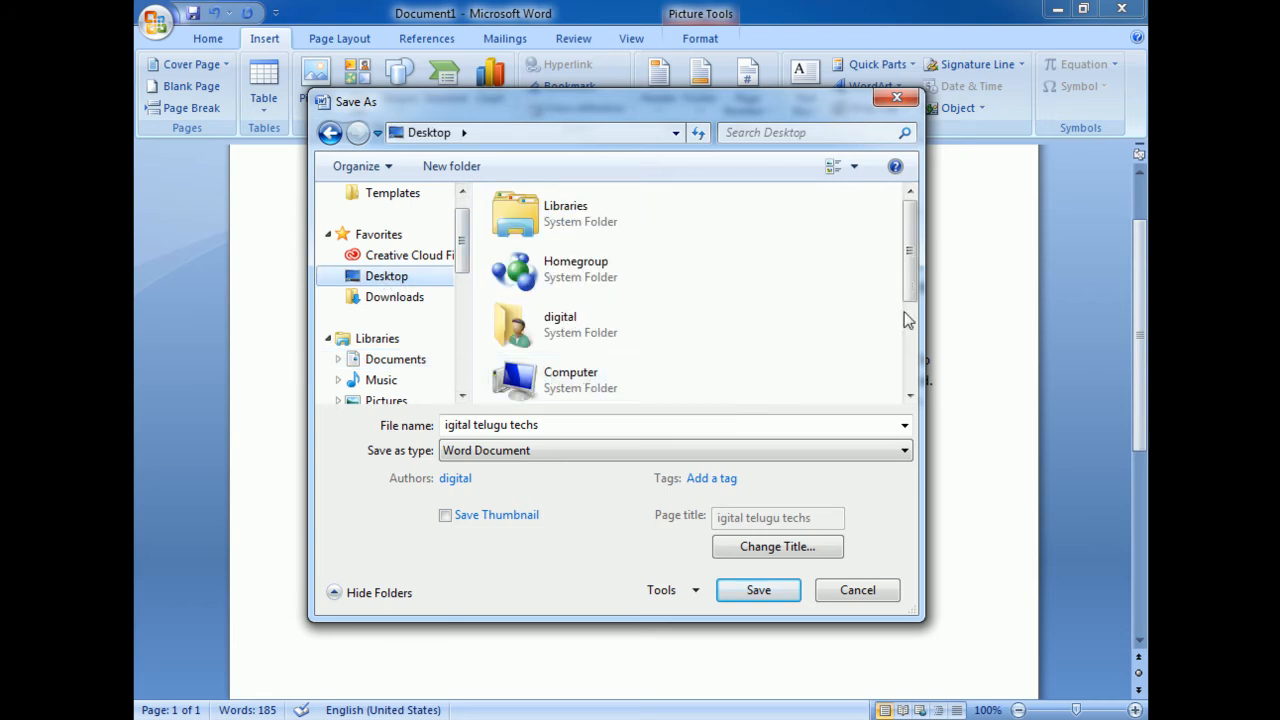
{"action": "left_click_drag", "start_coordinate": [911, 238], "coordinate": [909, 331]}
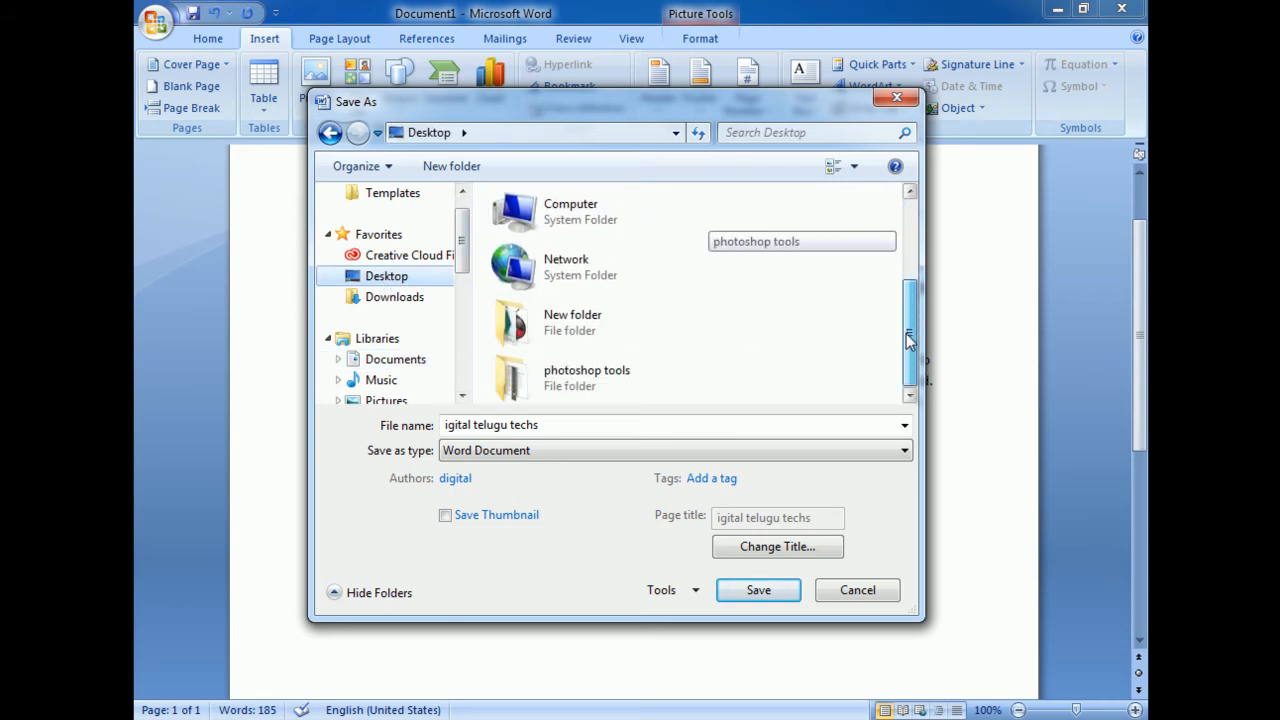
{"action": "scroll", "coordinate": [909, 340], "scroll_direction": "up", "scroll_amount": 3}
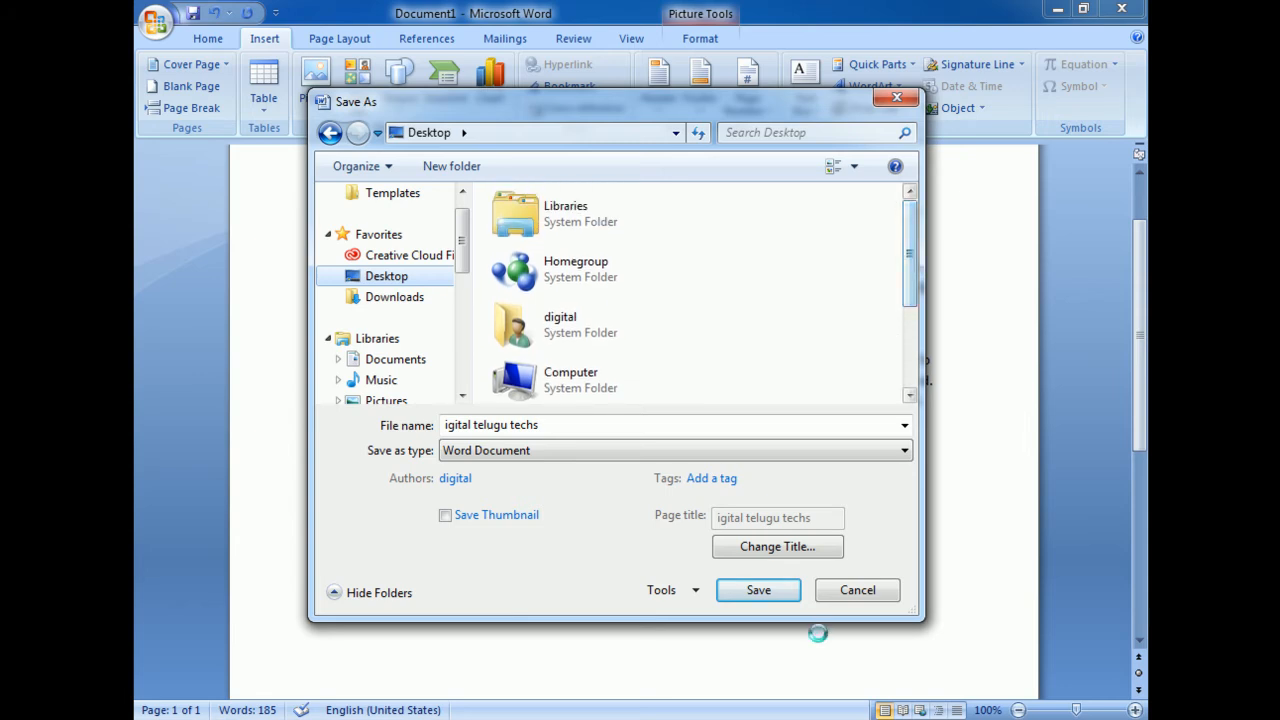
{"action": "left_click", "coordinate": [856, 590]}
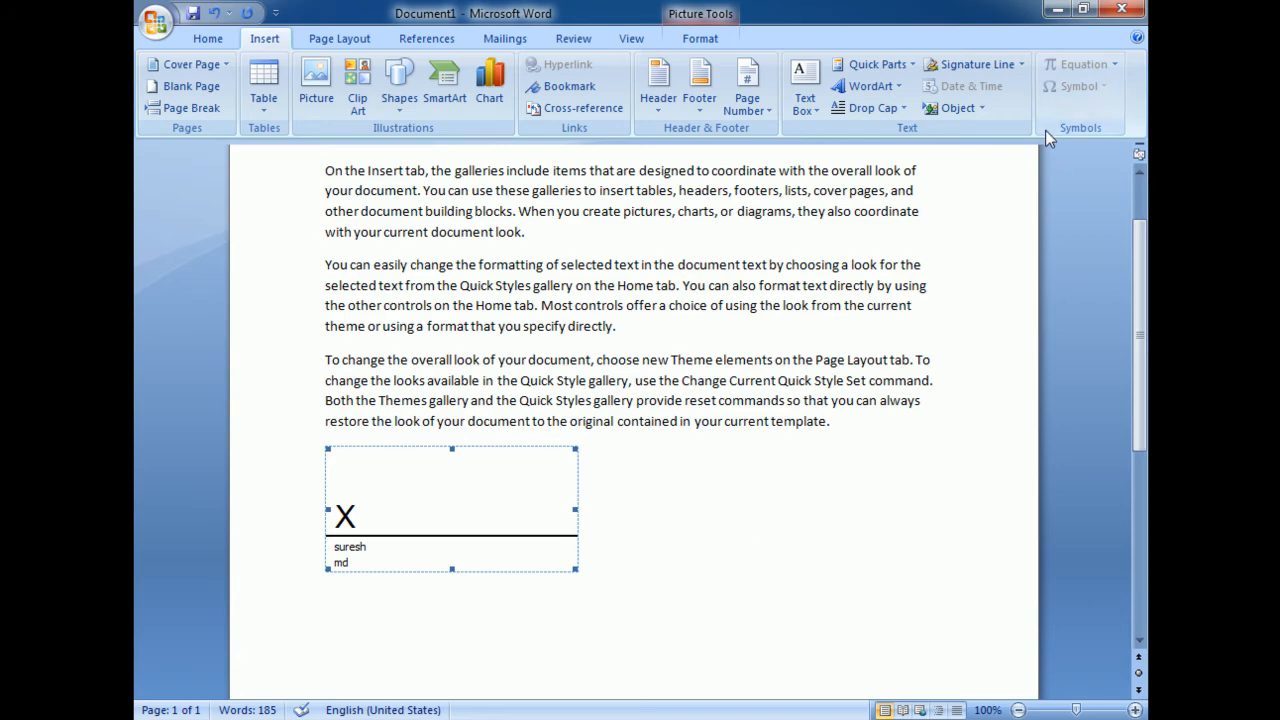
{"action": "left_click", "coordinate": [1058, 10]}
{"action": "double_click", "coordinate": [490, 503]}
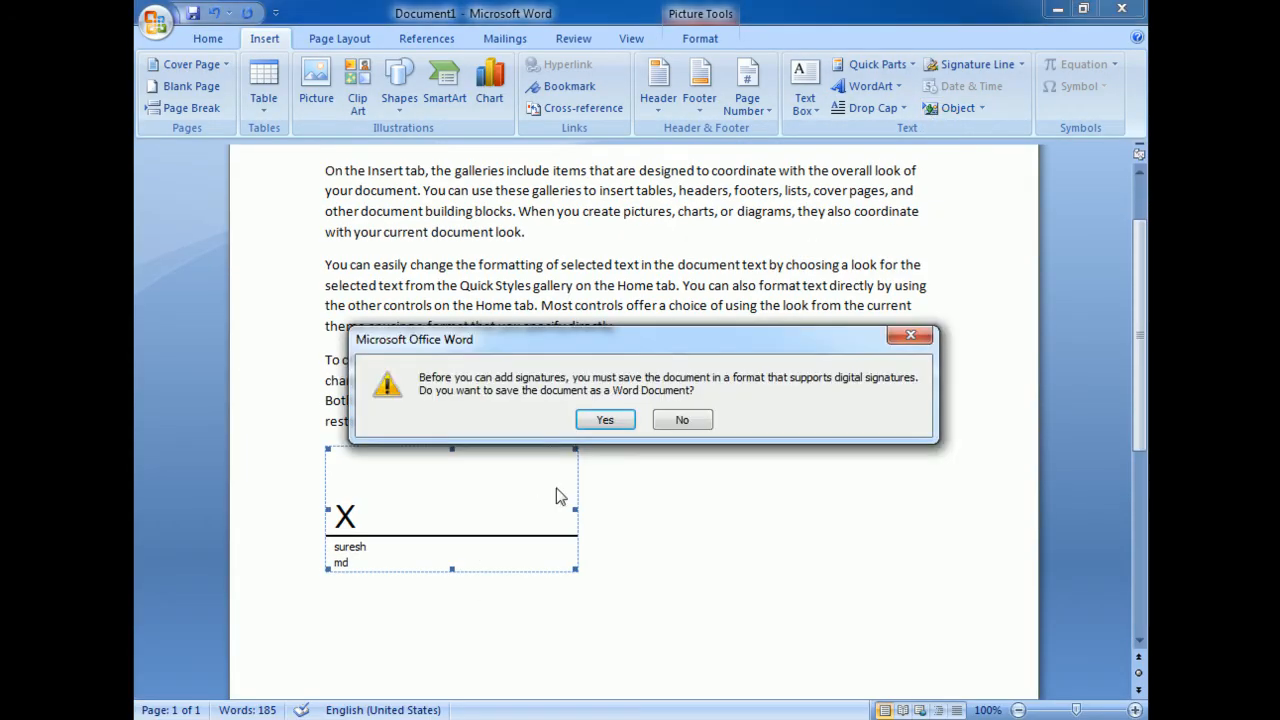
{"action": "left_click", "coordinate": [604, 422]}
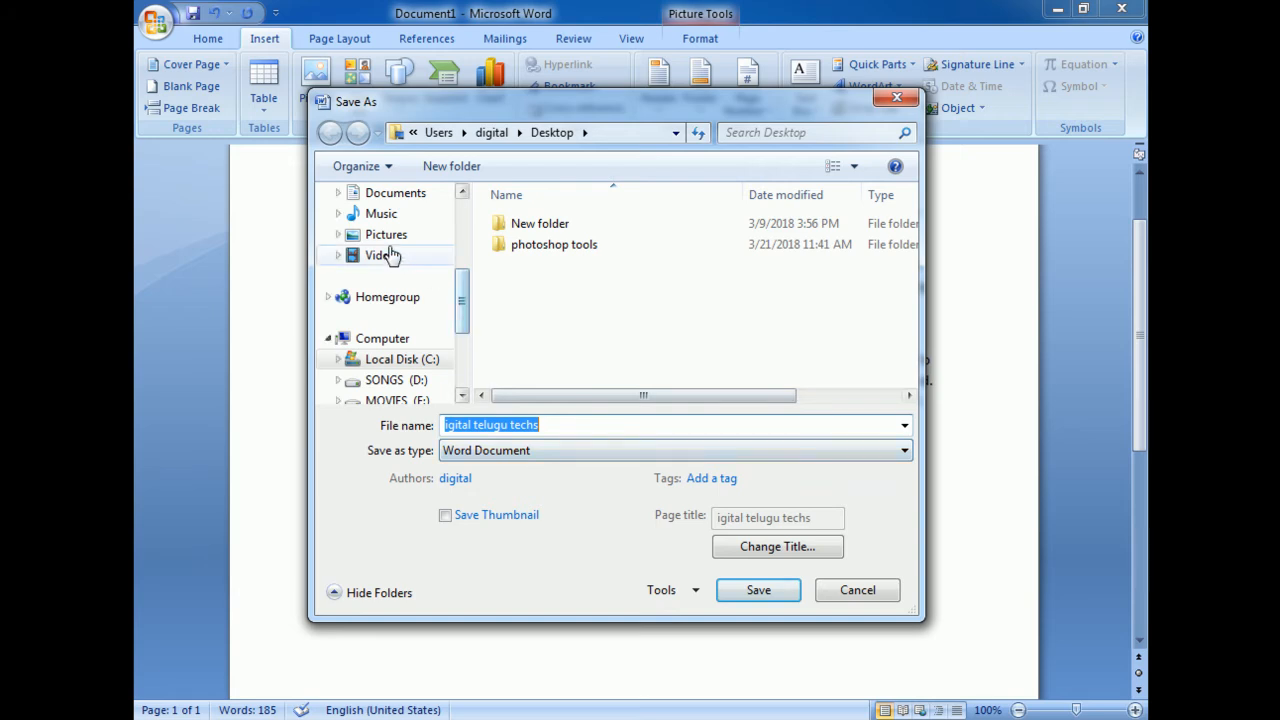
{"action": "left_click", "coordinate": [525, 452]}
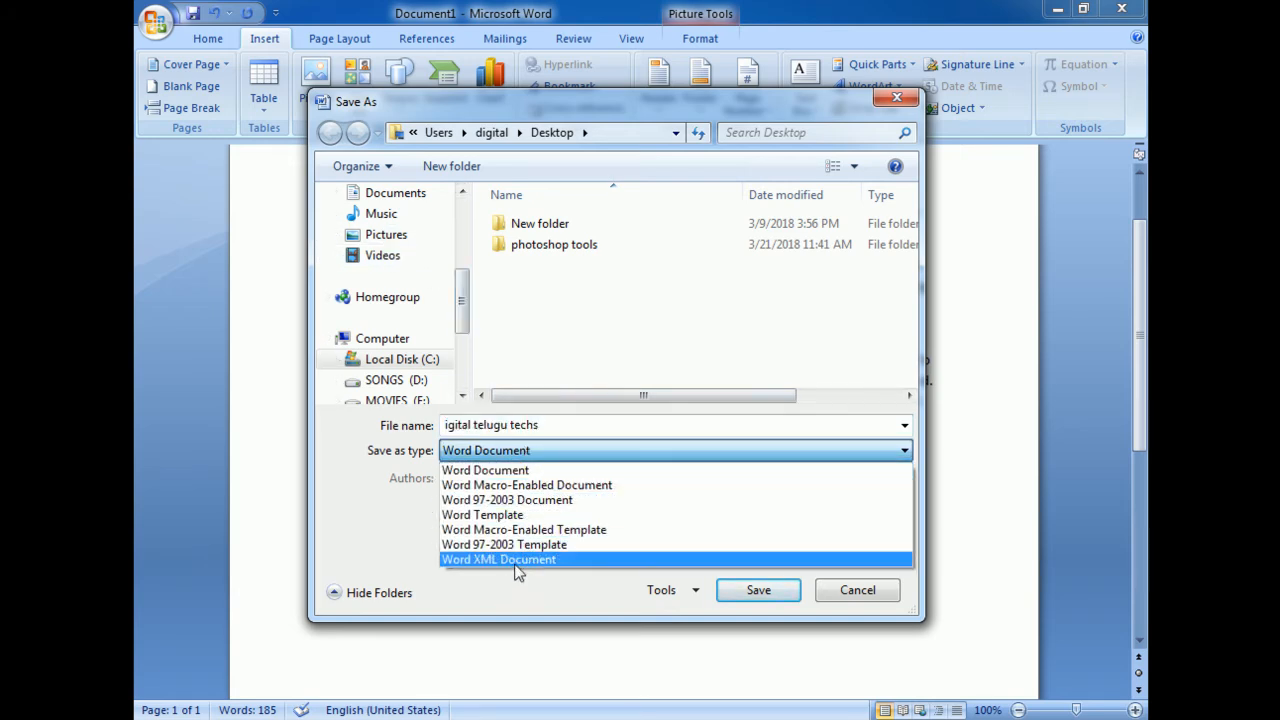
{"action": "left_click", "coordinate": [855, 598]}
{"action": "left_click", "coordinate": [857, 591]}
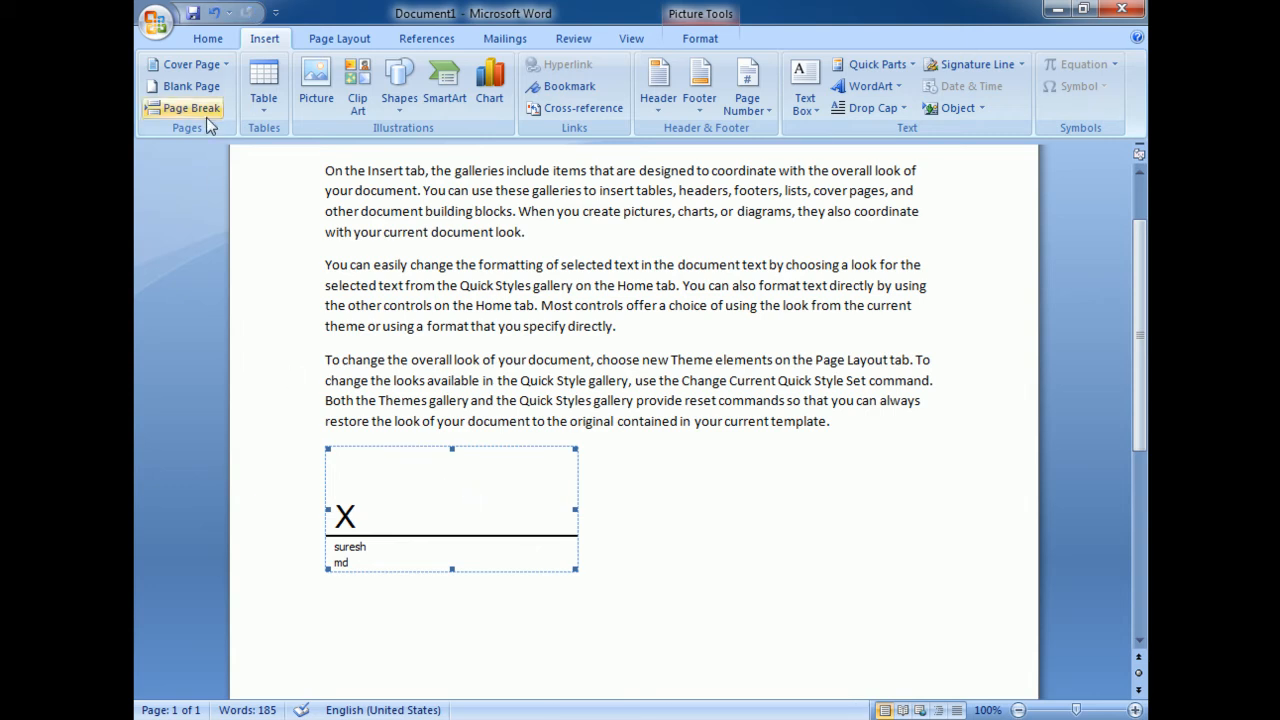
Save the document to the Desktop as a Word Document named igital telugu techs
{"action": "left_click", "coordinate": [155, 22]}
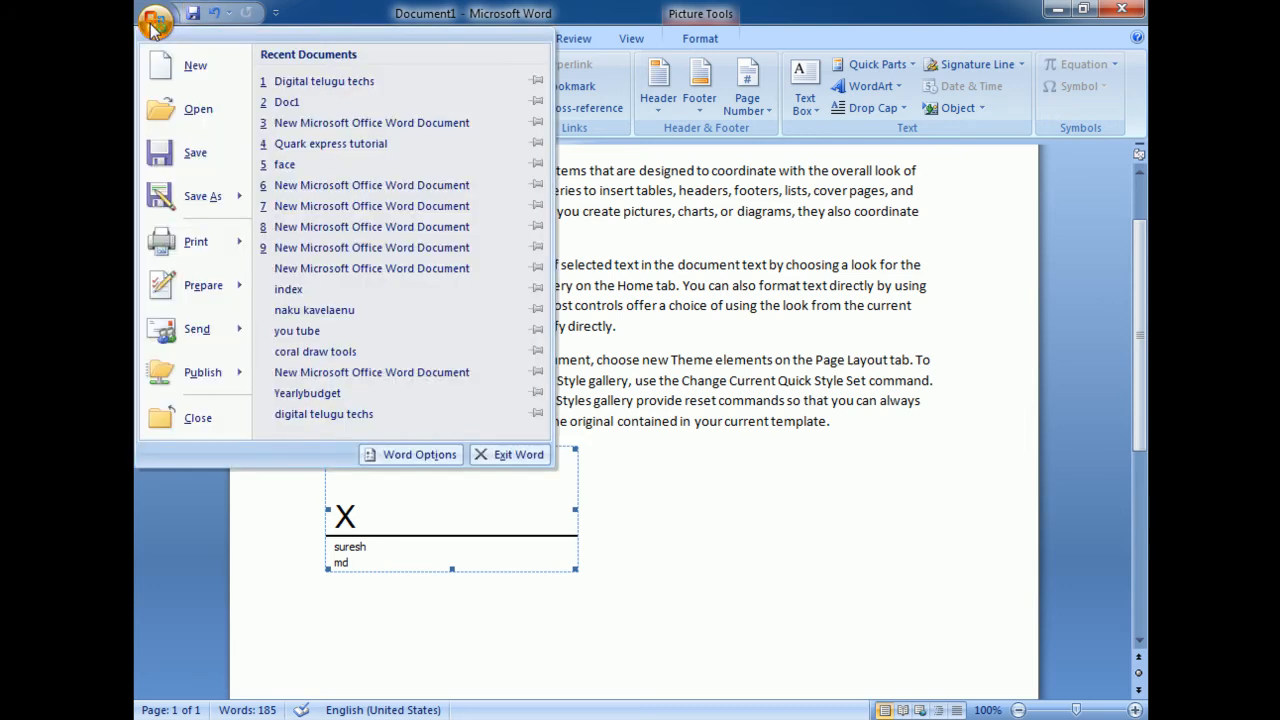
{"action": "left_click", "coordinate": [185, 153]}
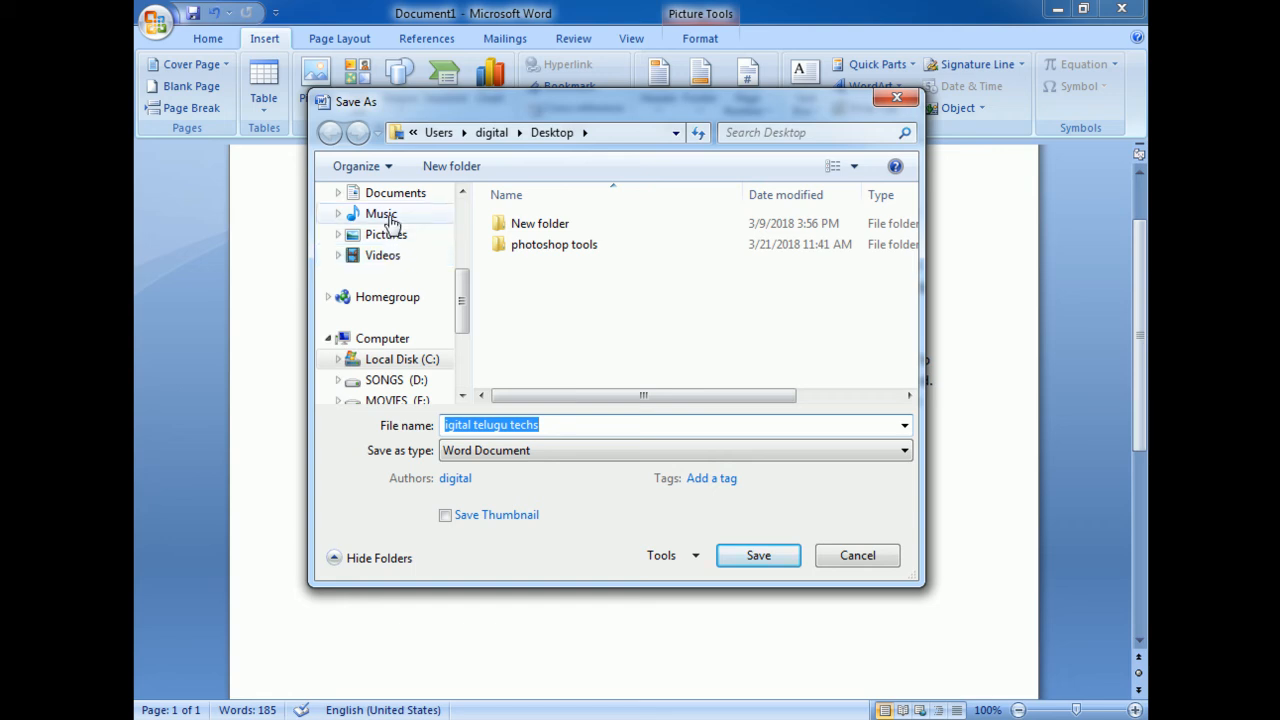
{"action": "scroll", "coordinate": [466, 306], "scroll_direction": "up", "scroll_amount": 3}
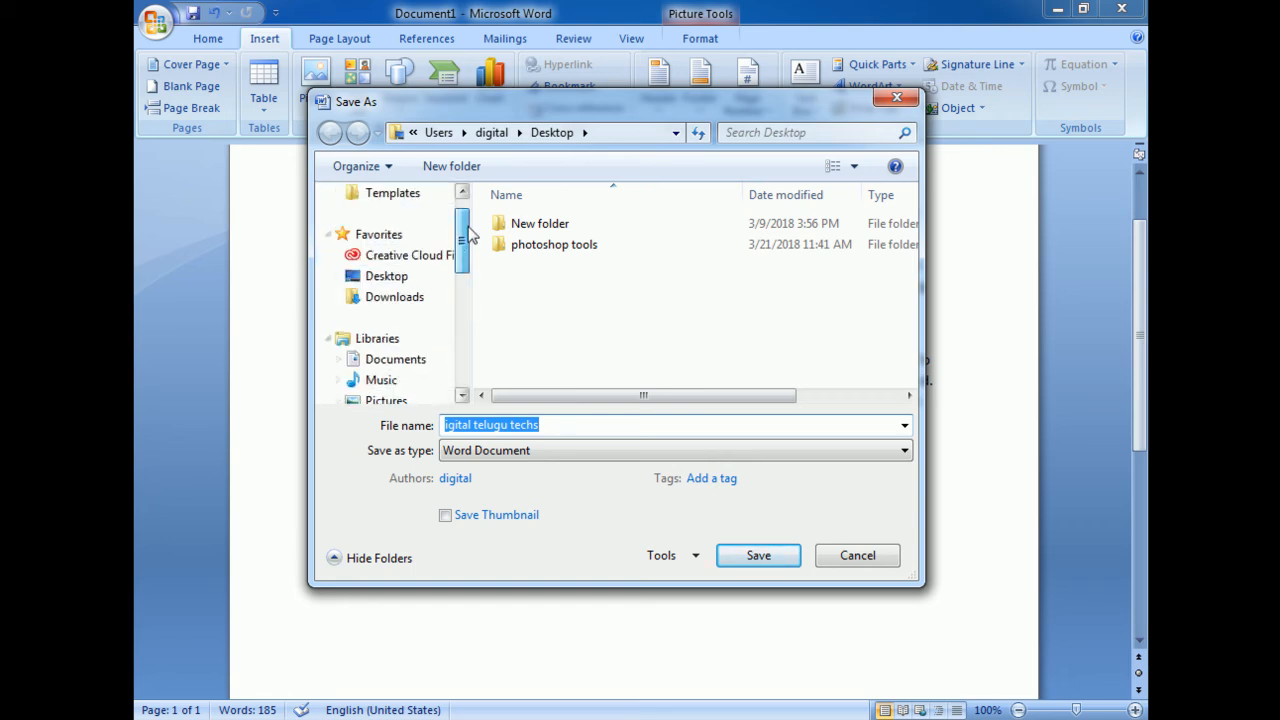
{"action": "left_click", "coordinate": [390, 308]}
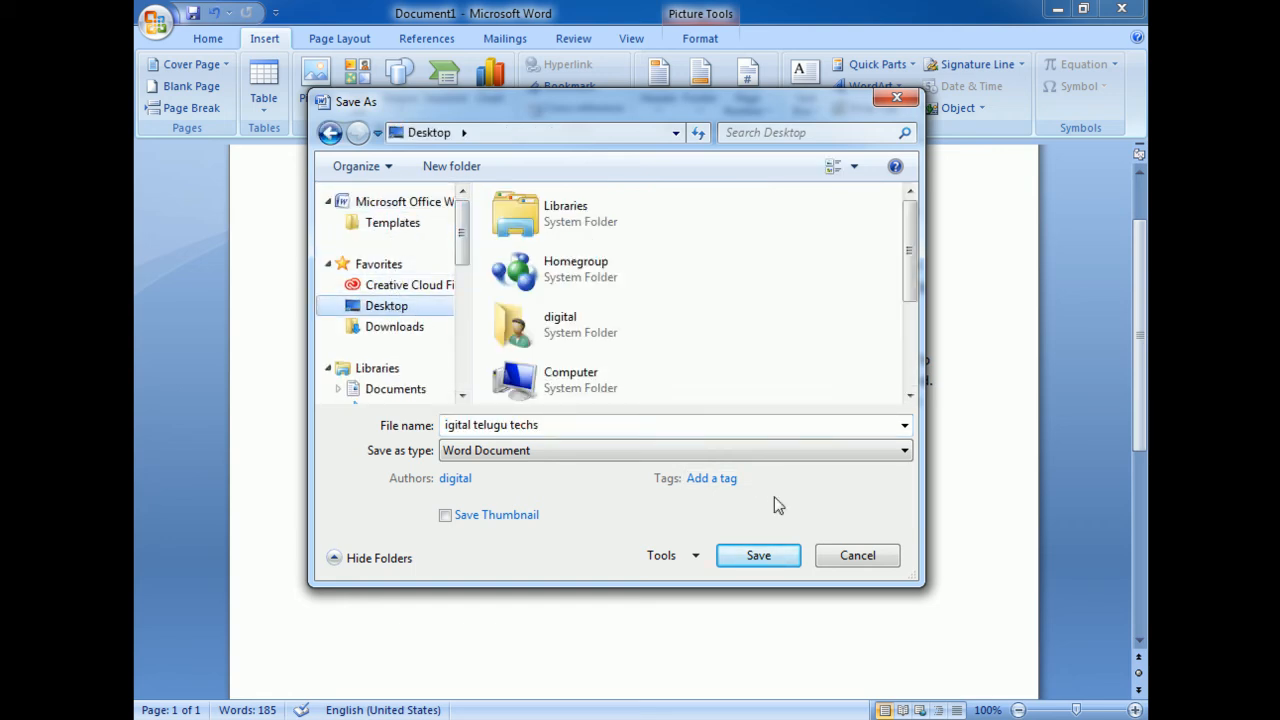
{"action": "left_click", "coordinate": [755, 556]}
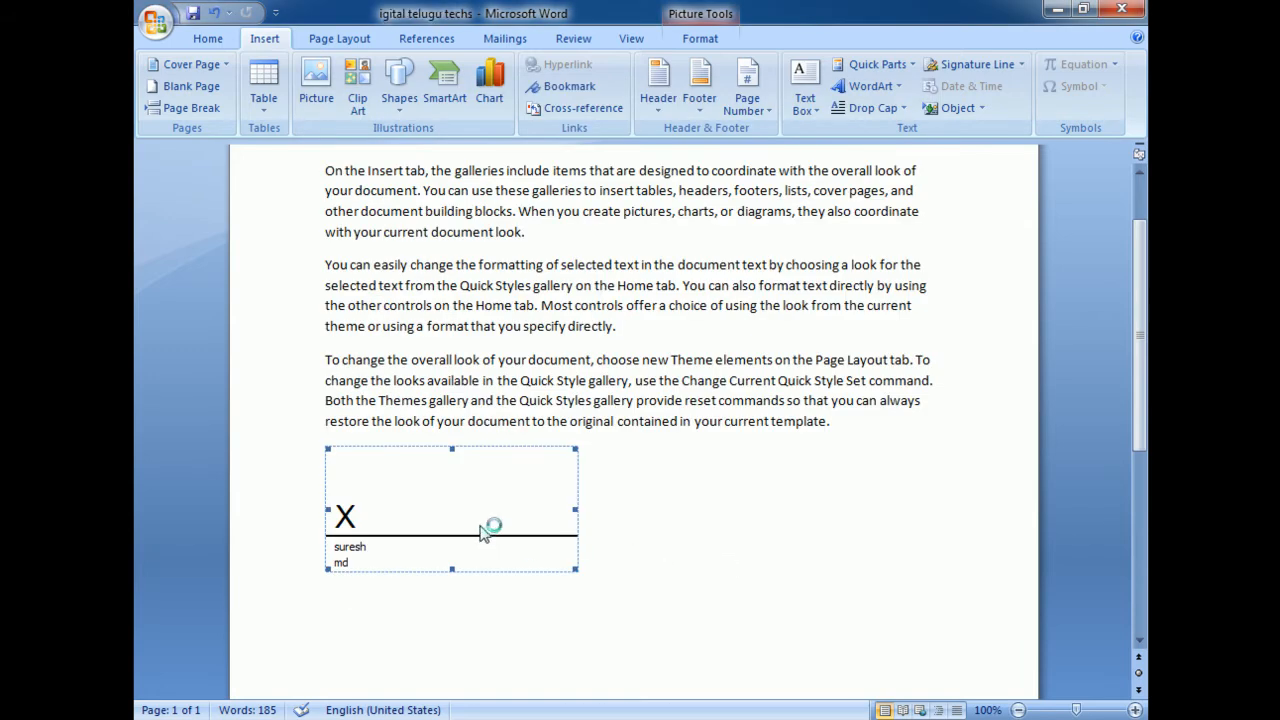
Start signing the signature line and create your own digital ID, keeping the prefilled name digital
{"action": "double_click", "coordinate": [477, 527]}
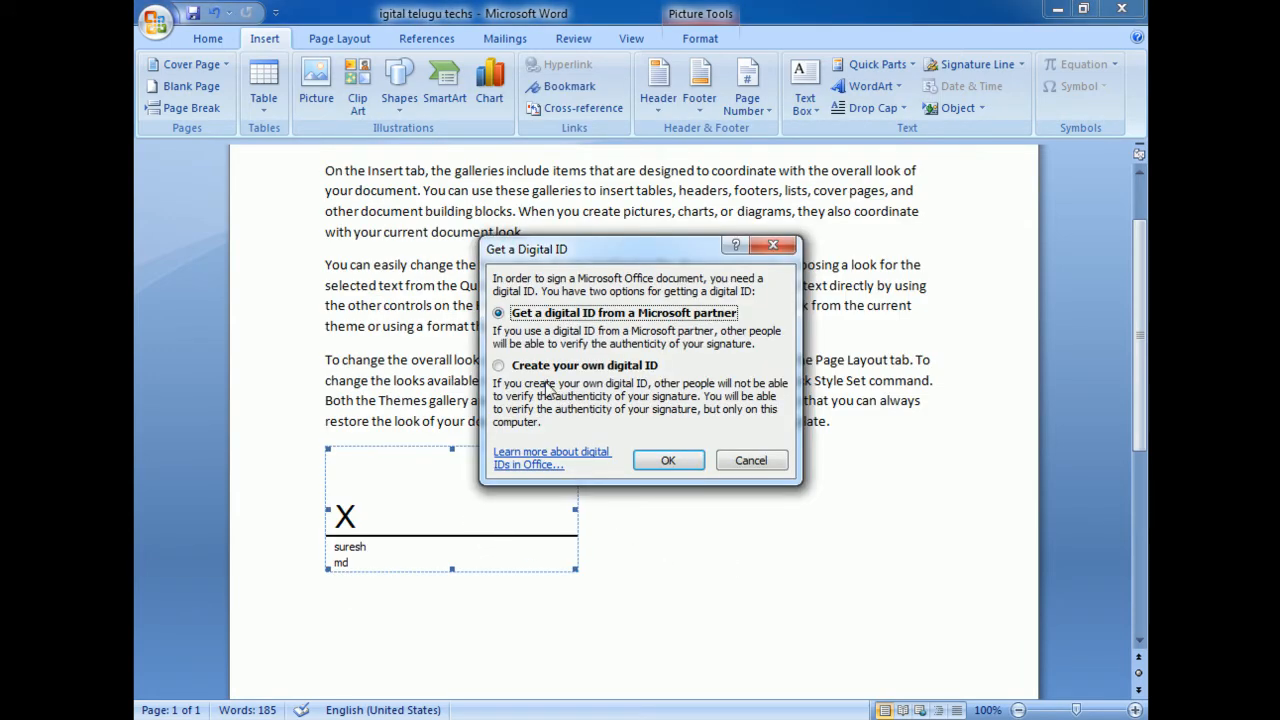
{"action": "left_click", "coordinate": [499, 367]}
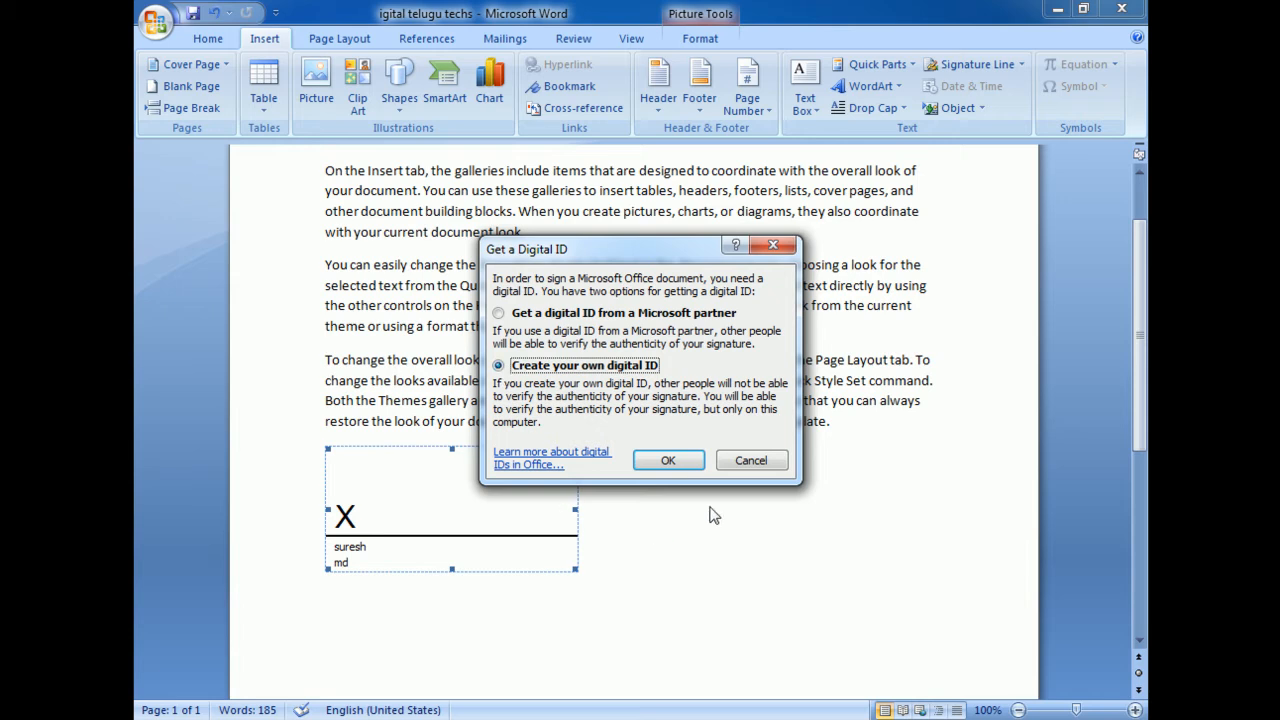
{"action": "key", "text": "Return"}
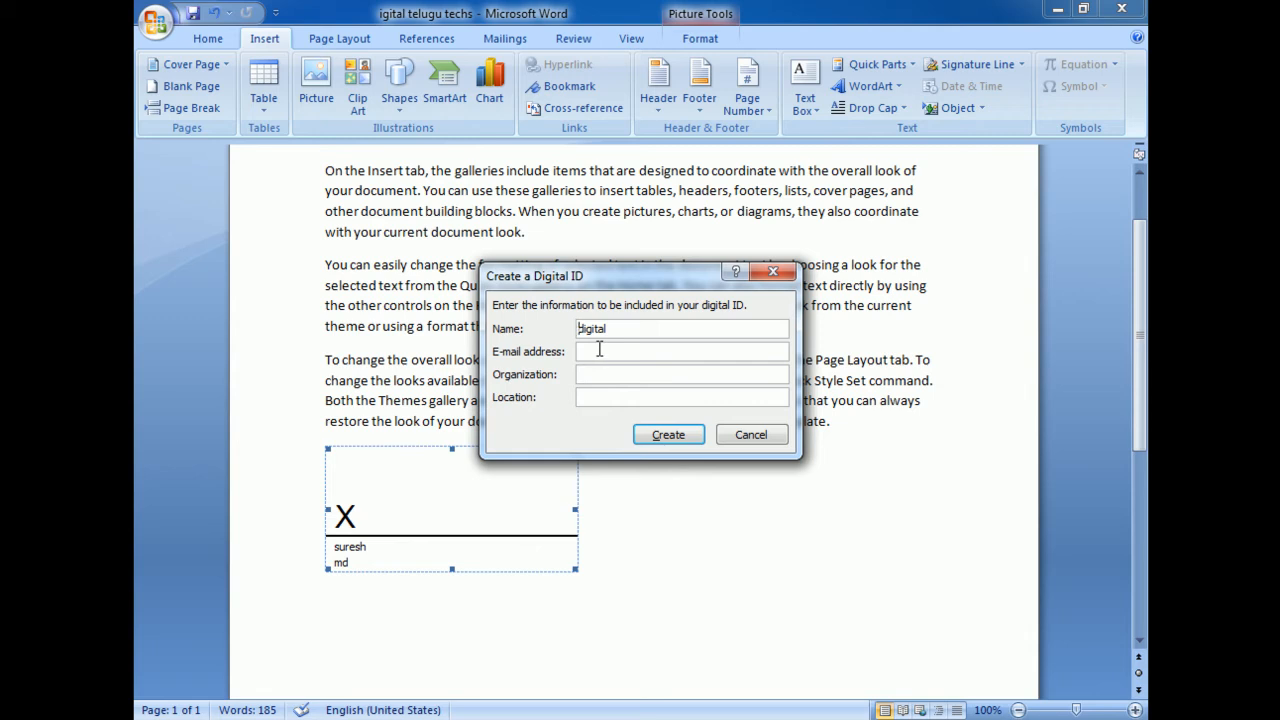
{"action": "left_click", "coordinate": [674, 433]}
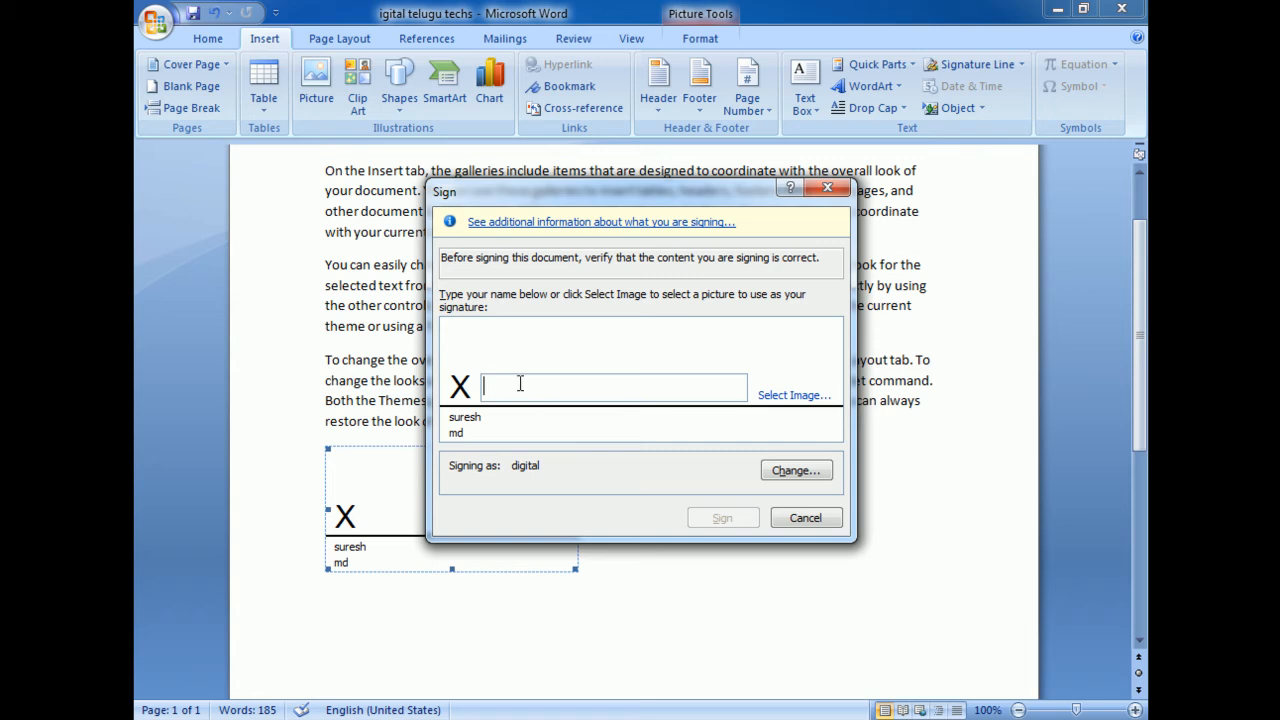
Sign the signature line using the digital PNG image from the Desktop, and dismiss the confirmation and the signatures list
{"action": "left_click", "coordinate": [792, 395]}
{"action": "left_click", "coordinate": [527, 406]}
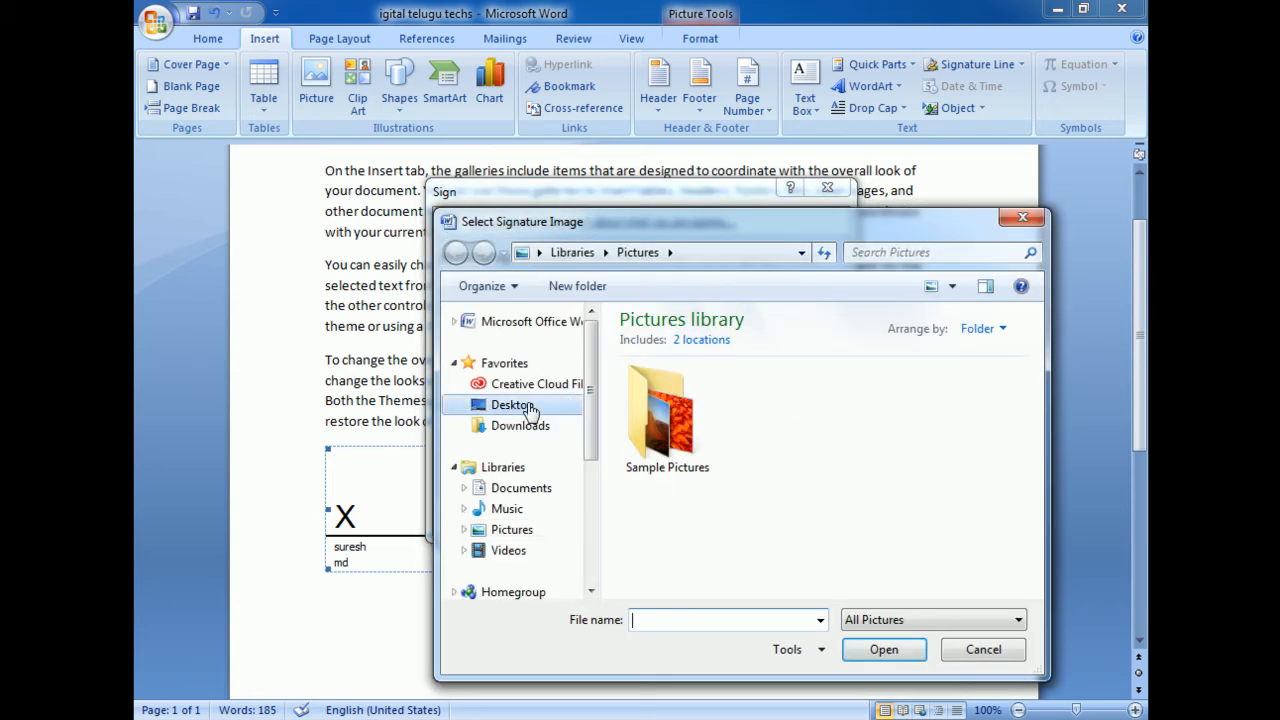
{"action": "left_click_drag", "start_coordinate": [1036, 425], "coordinate": [1038, 513]}
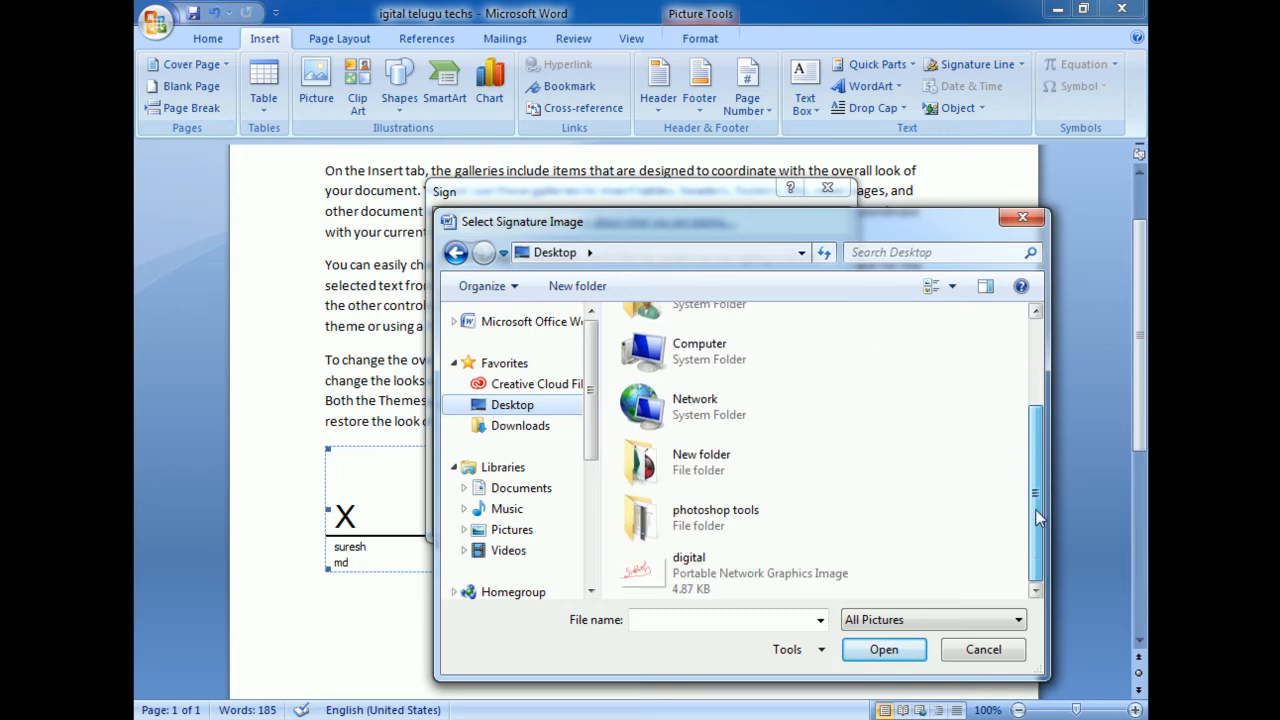
{"action": "left_click", "coordinate": [635, 573]}
{"action": "left_click", "coordinate": [886, 649]}
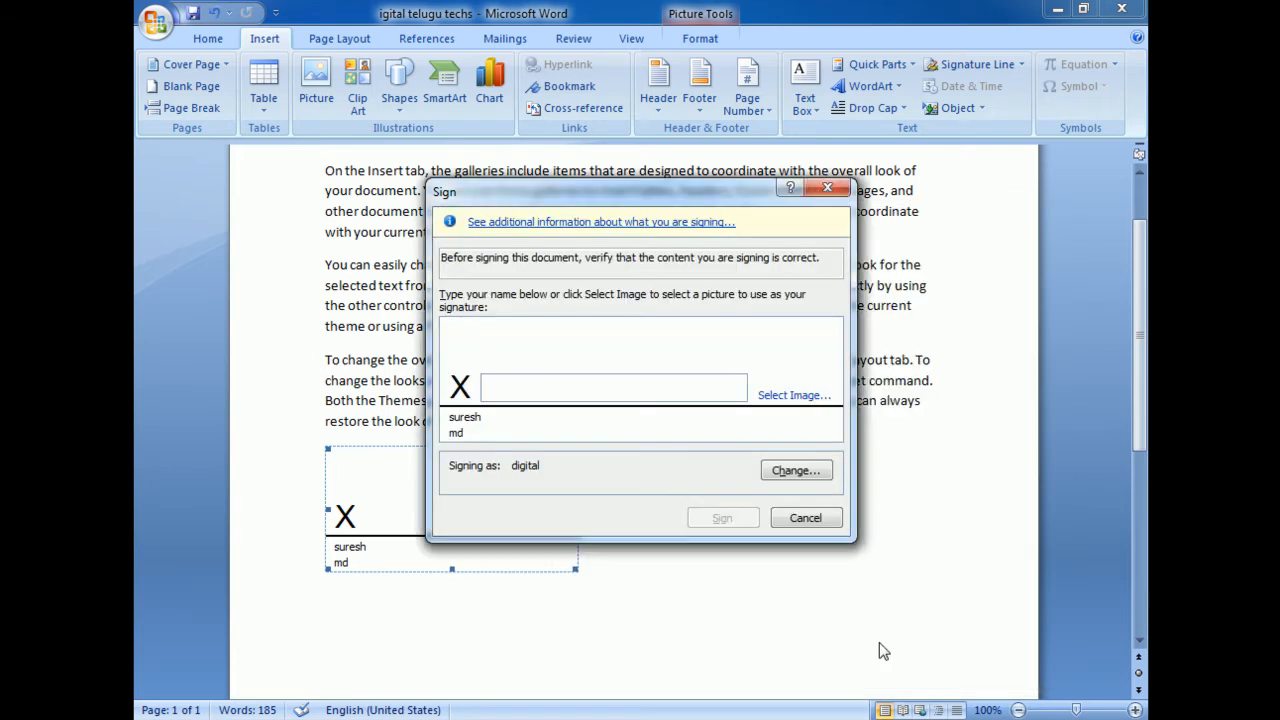
{"action": "left_click", "coordinate": [703, 524]}
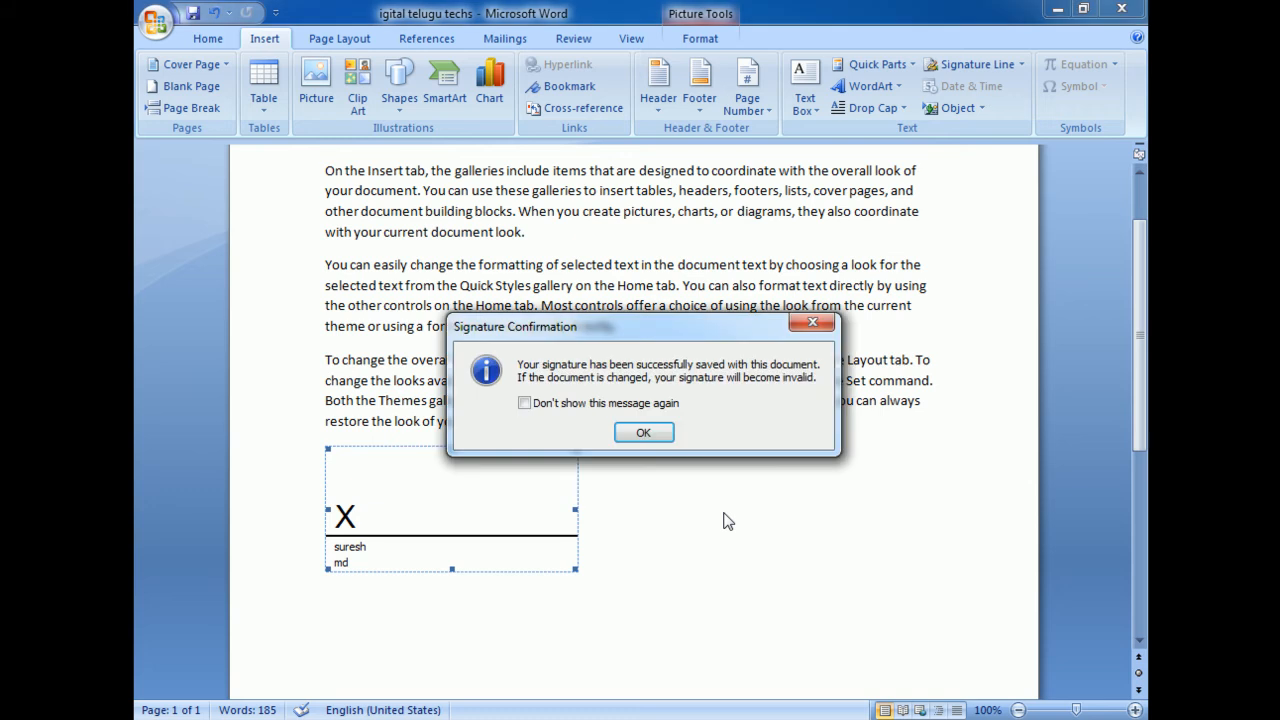
{"action": "left_click", "coordinate": [628, 434]}
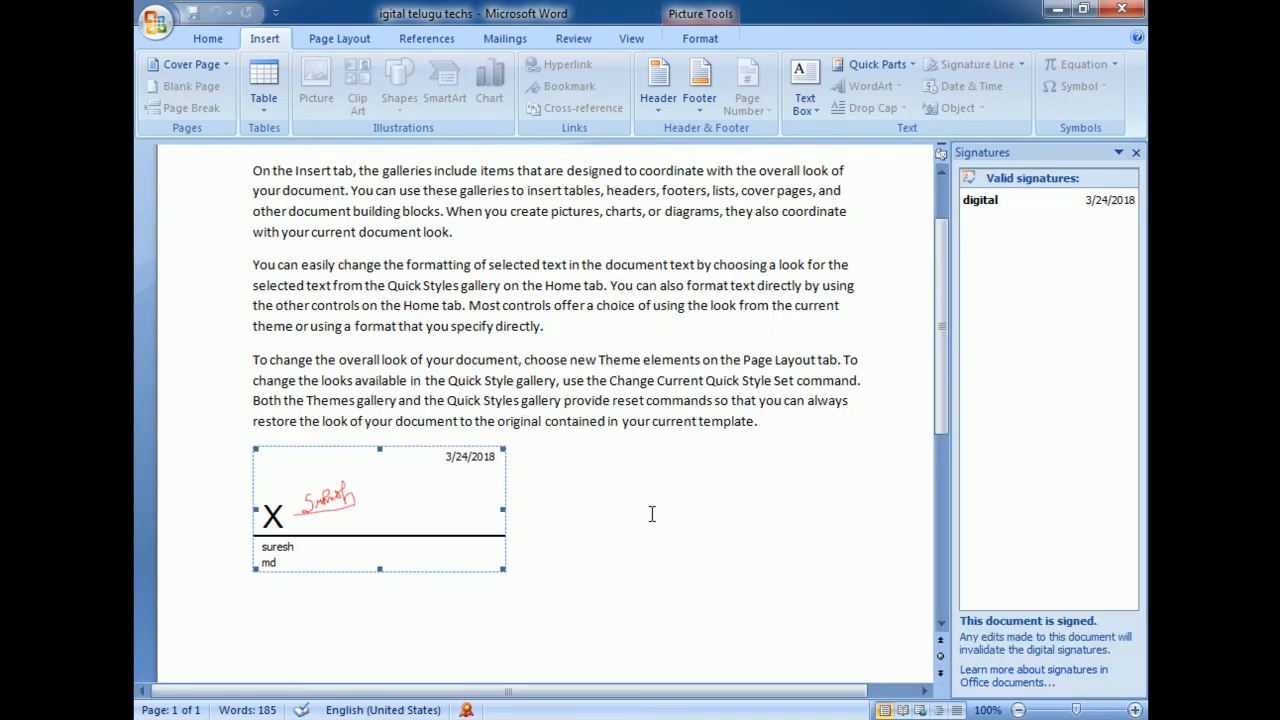
{"action": "left_click", "coordinate": [1136, 152]}
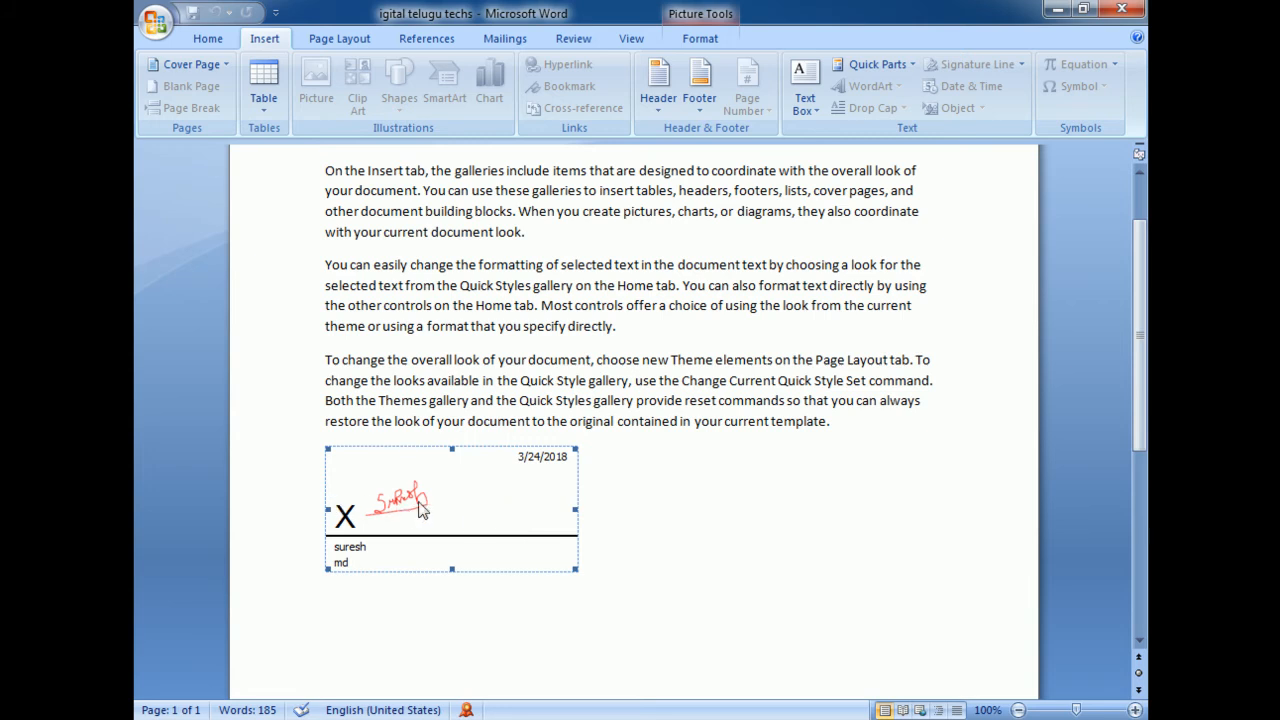
{"action": "scroll", "coordinate": [257, 44], "scroll_direction": "down", "scroll_amount": 1}
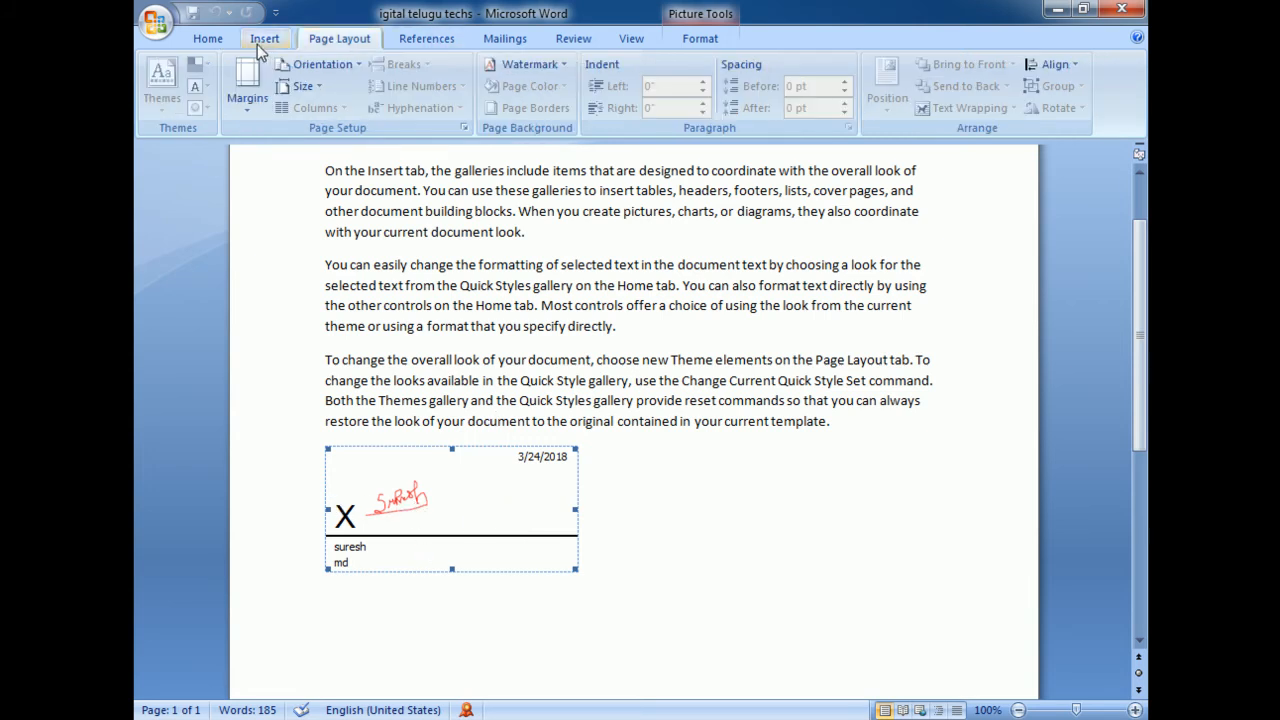
{"action": "left_click", "coordinate": [203, 39]}
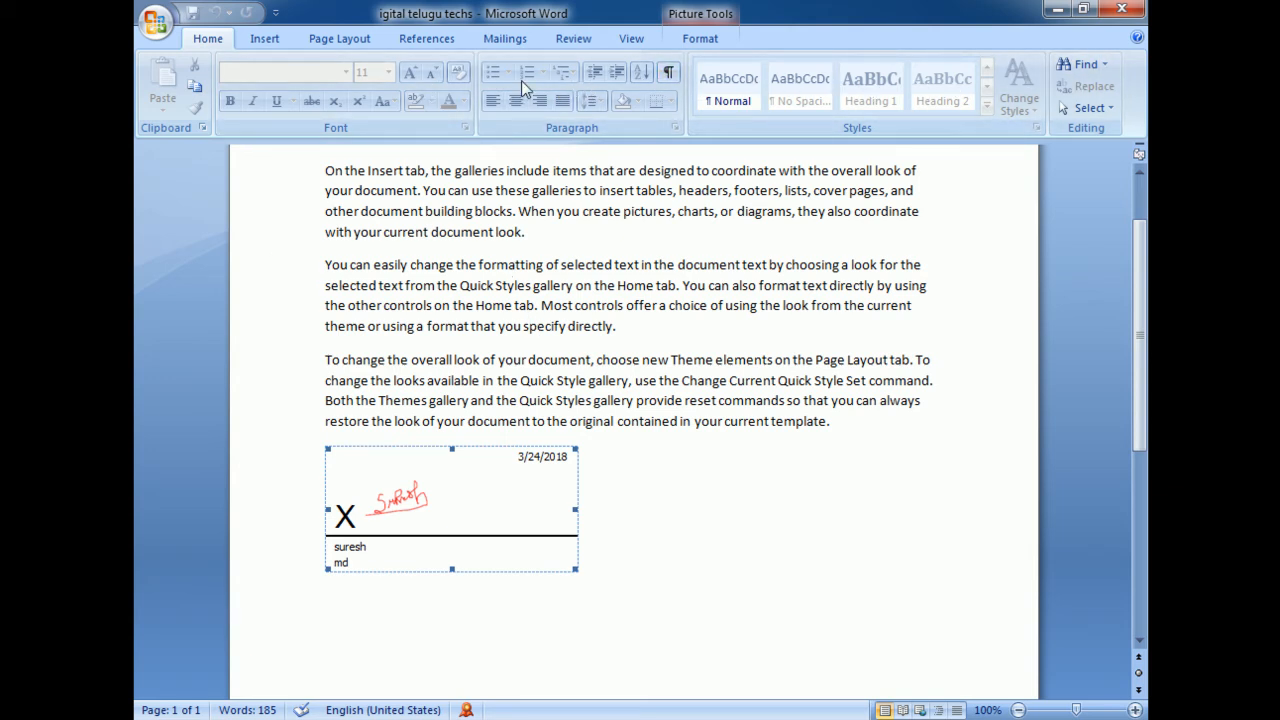
{"action": "left_click", "coordinate": [265, 38]}
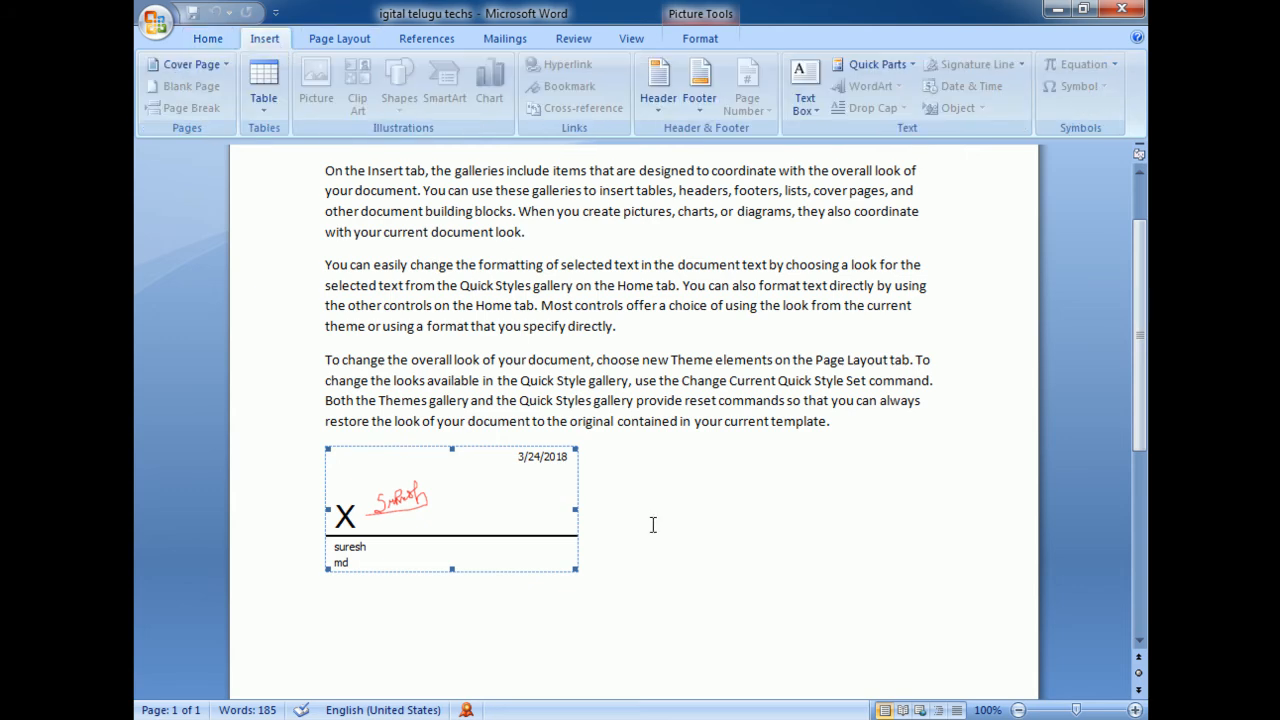
Permanently remove the digital signature from the signed signature line
{"action": "scroll", "coordinate": [983, 413], "scroll_direction": "up", "scroll_amount": 2}
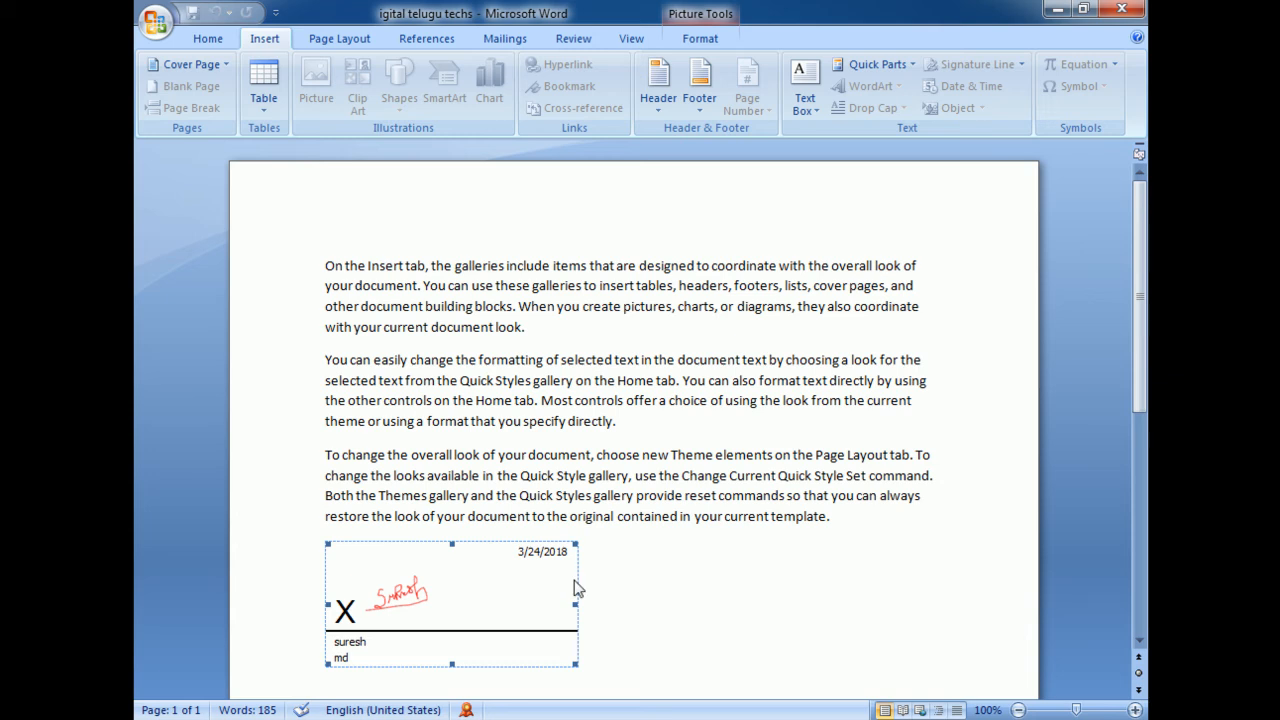
{"action": "right_click", "coordinate": [501, 599]}
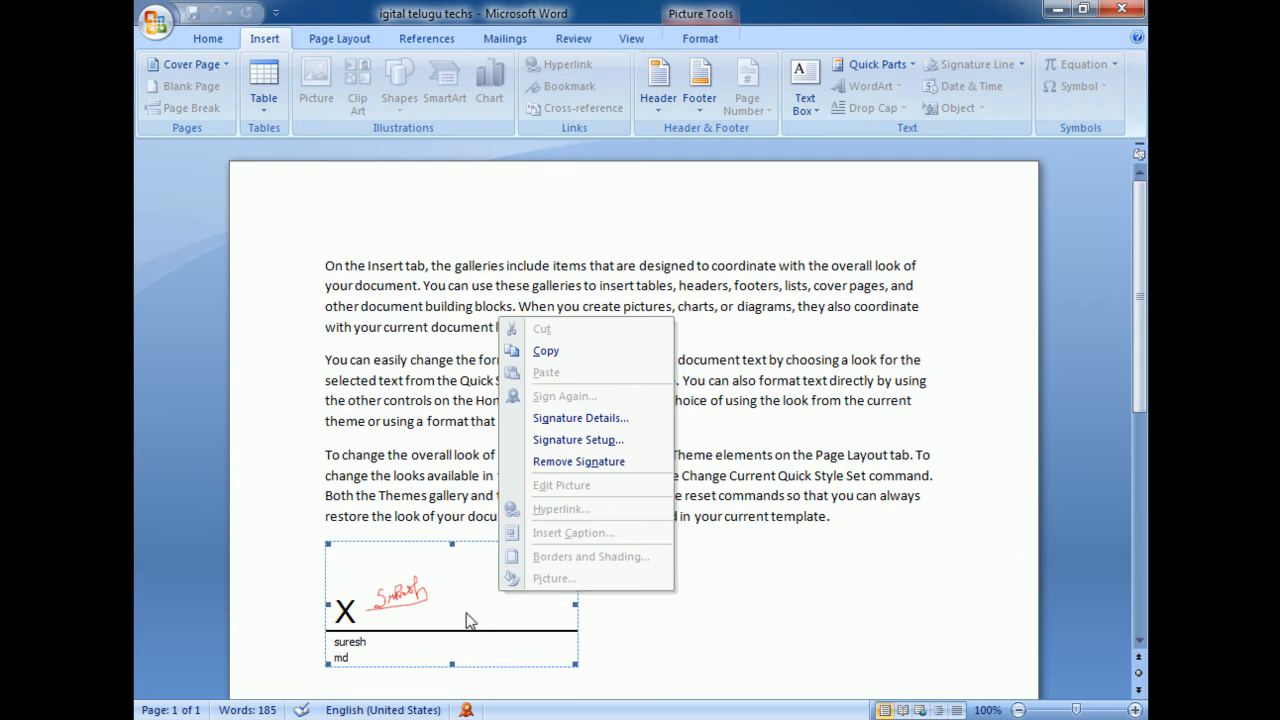
{"action": "right_click", "coordinate": [475, 612]}
{"action": "left_click", "coordinate": [543, 486]}
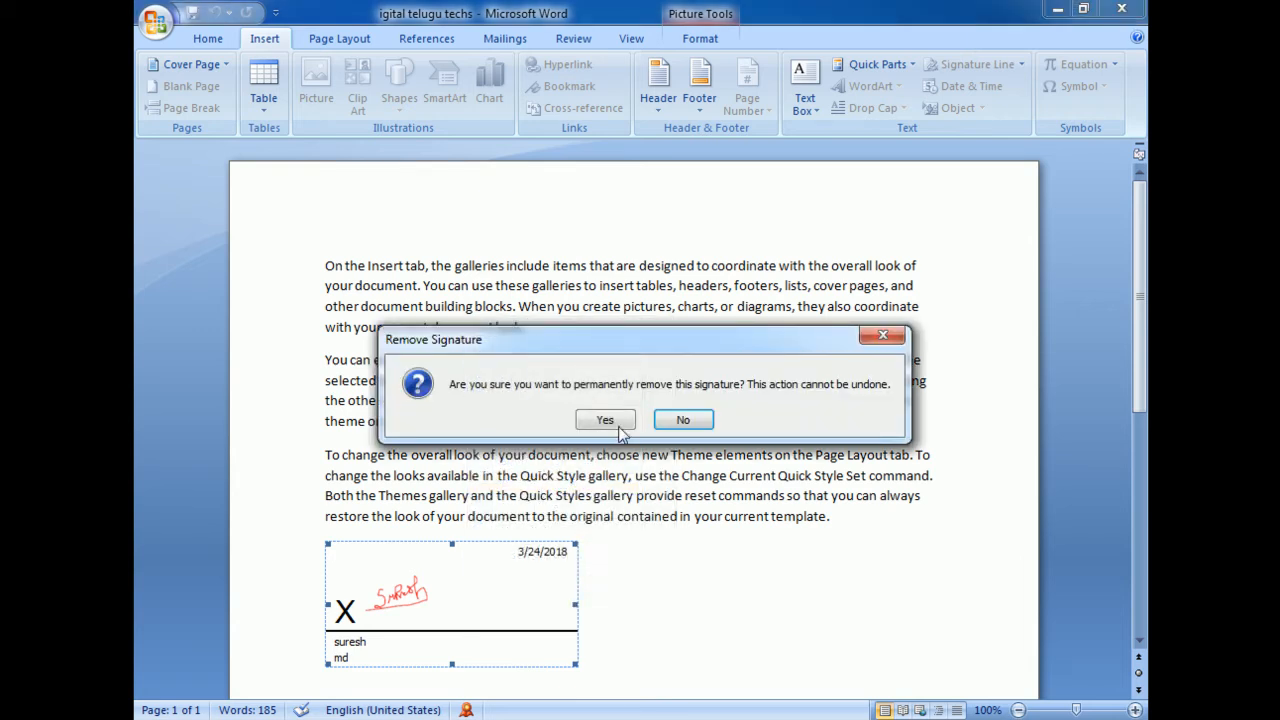
{"action": "left_click", "coordinate": [612, 420]}
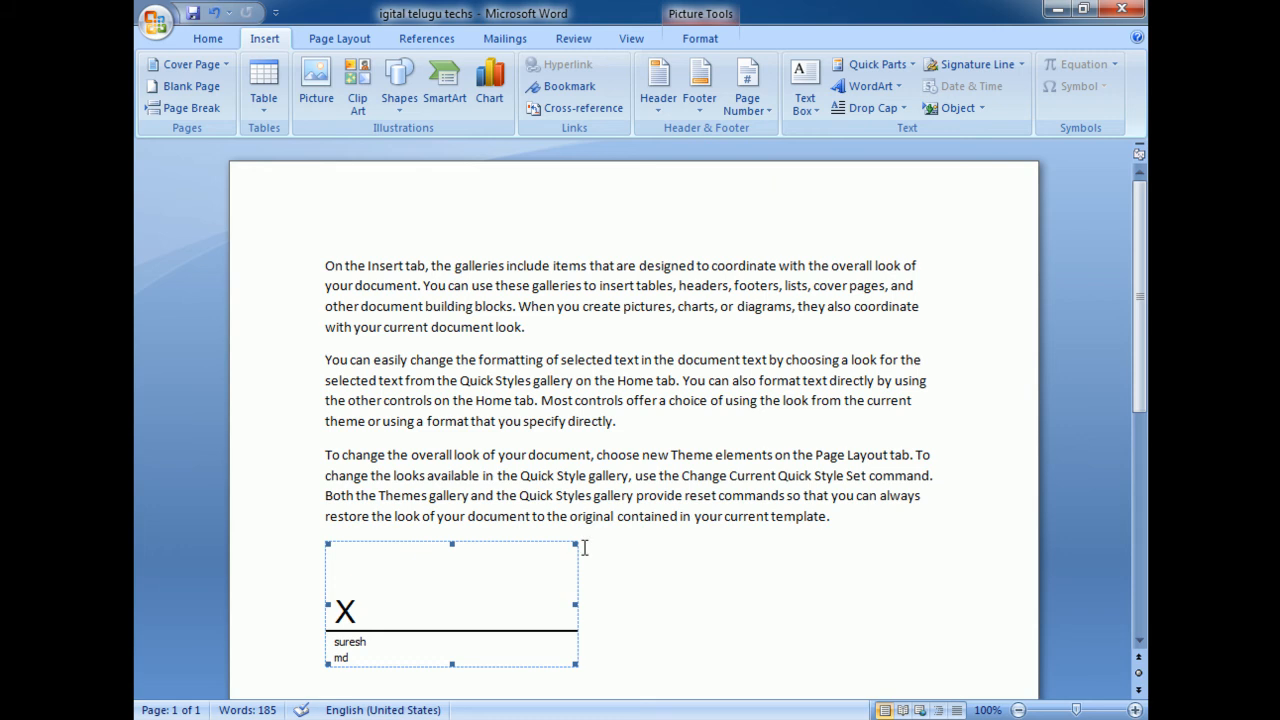
Delete the signature line below the text and clear all remaining paragraphs from the document
{"action": "key", "text": "Delete"}
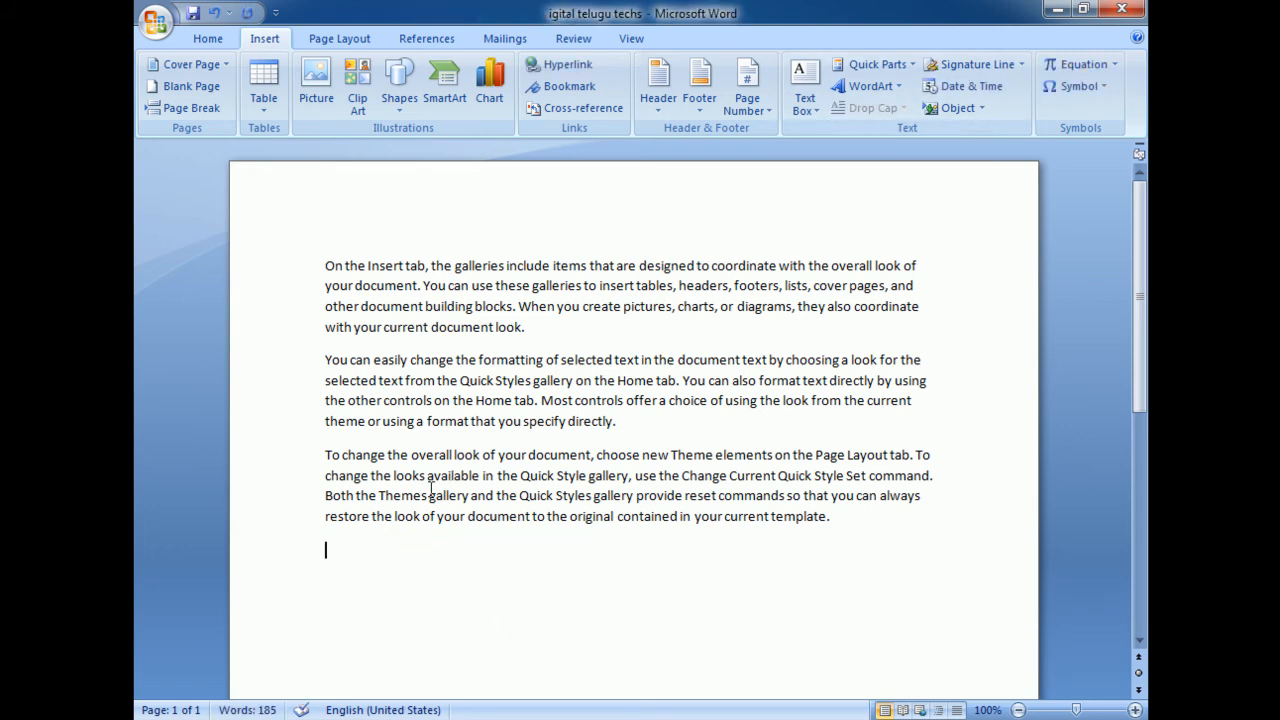
{"action": "key", "text": "ctrl+a"}
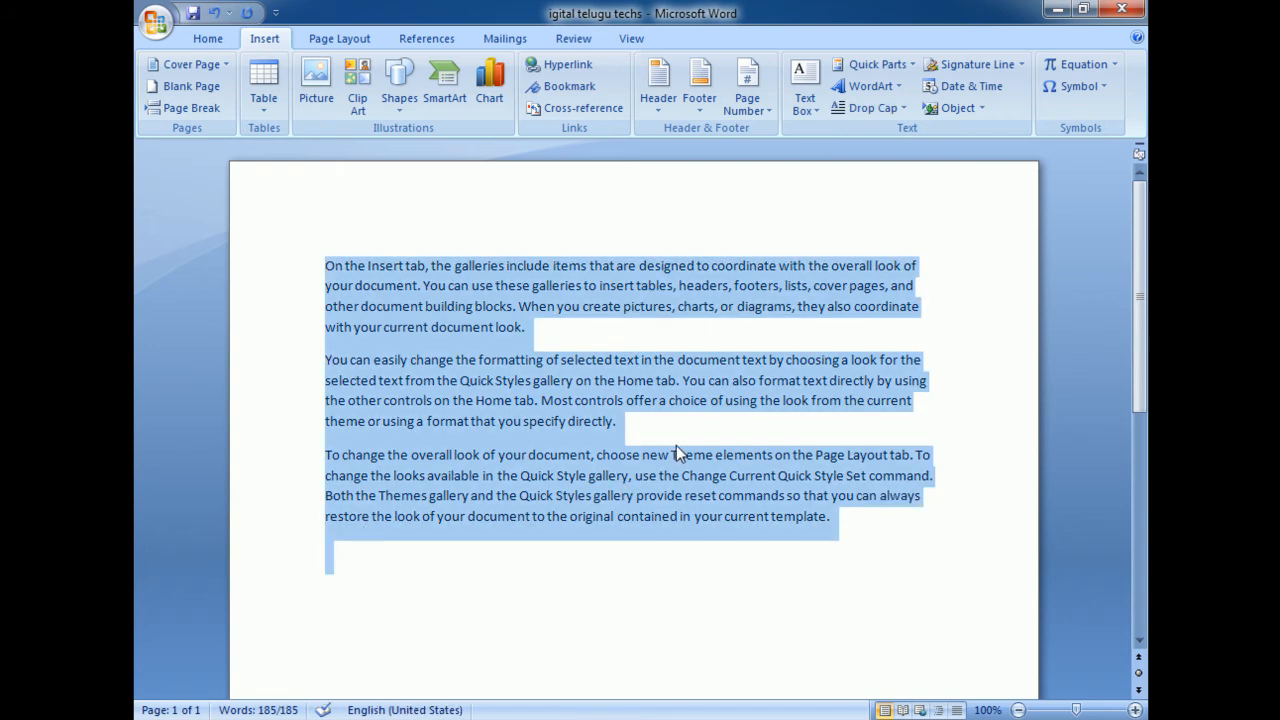
{"action": "key", "text": "Delete"}
Insert the date in the March 24, 2018 format and delete that date line again
{"action": "left_click", "coordinate": [993, 86]}
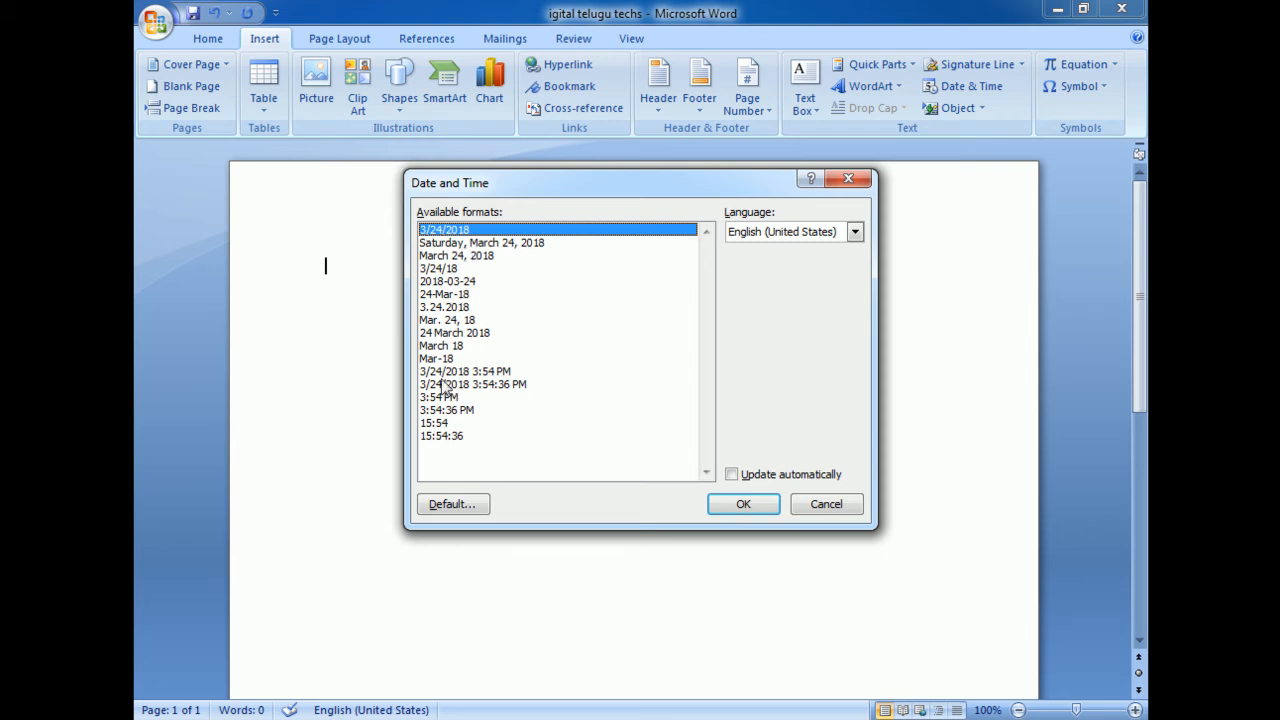
{"action": "left_click", "coordinate": [450, 255]}
{"action": "left_click", "coordinate": [722, 501]}
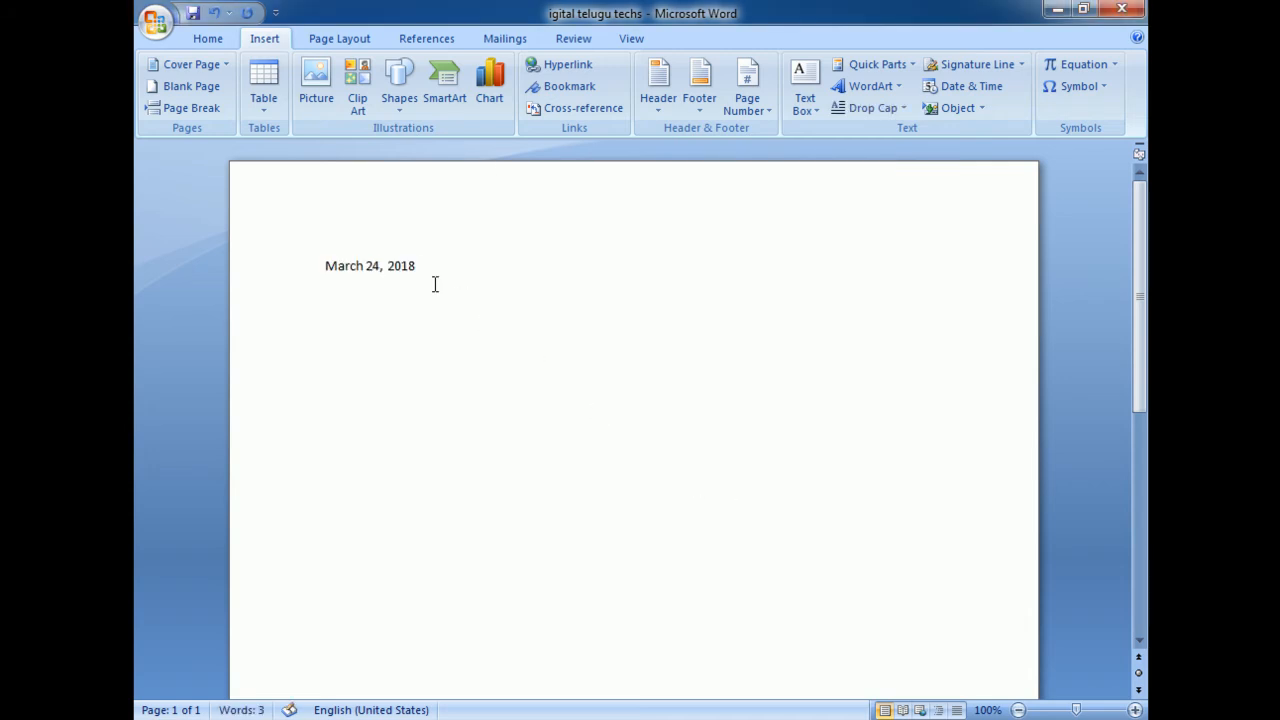
{"action": "left_click", "coordinate": [283, 264]}
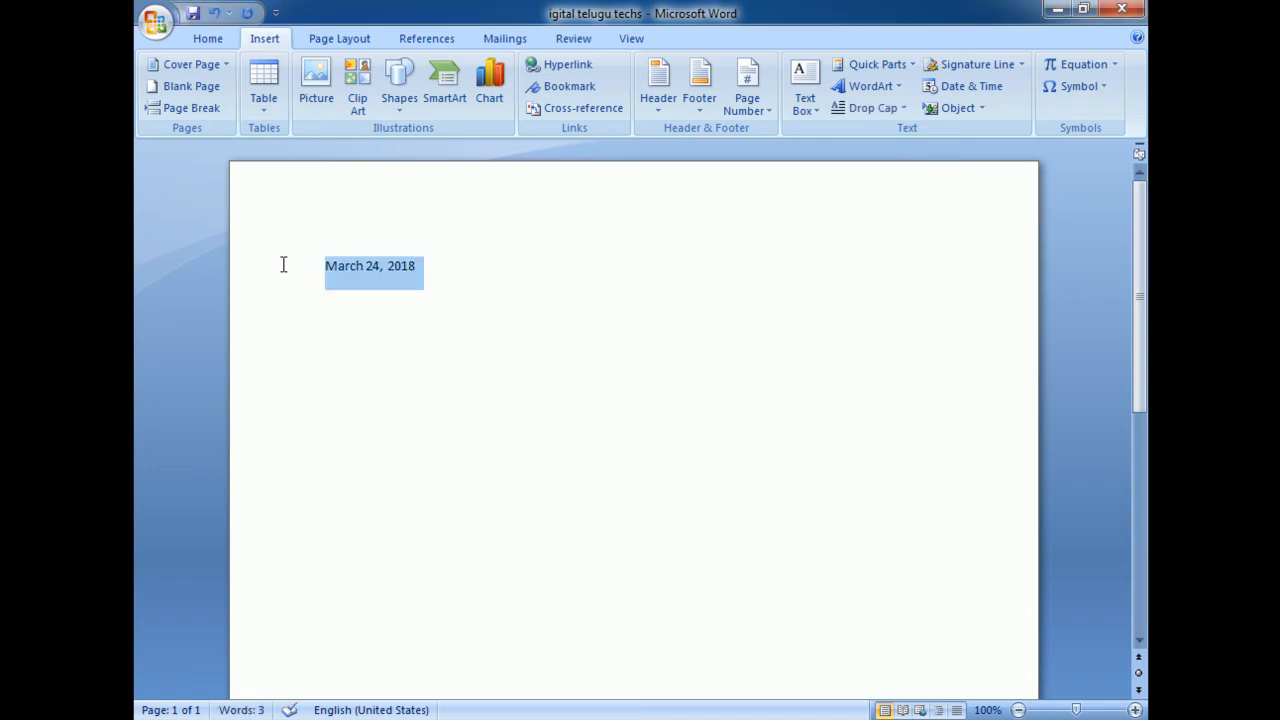
{"action": "key", "text": "Delete"}
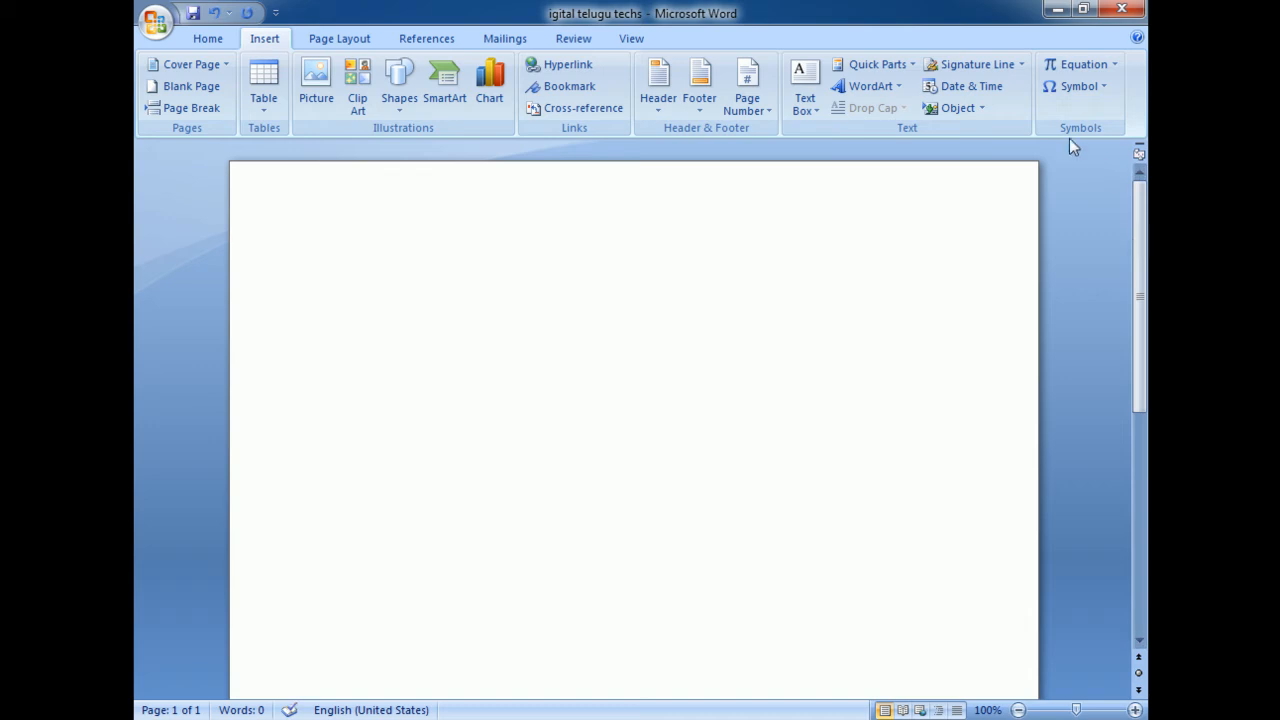
Insert a new Bitmap Image object and enlarge its Paint canvas to about 467 × 295 px
{"action": "left_click", "coordinate": [981, 110]}
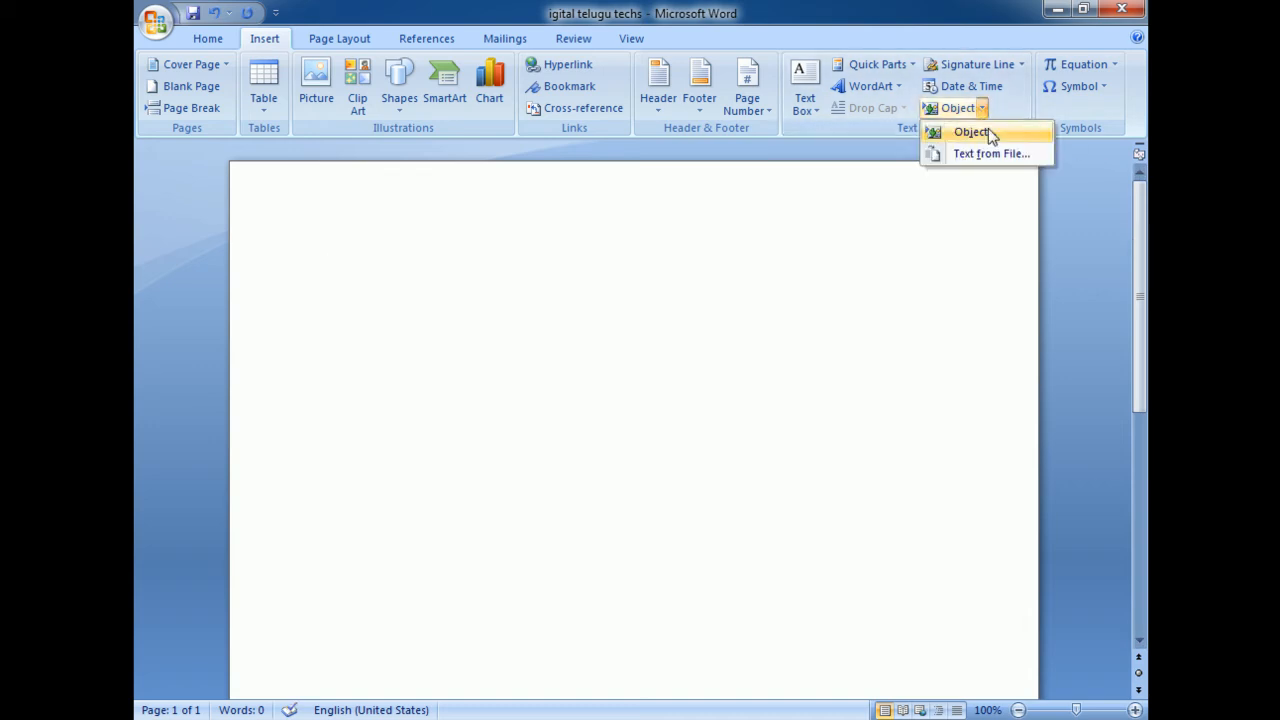
{"action": "left_click", "coordinate": [973, 133]}
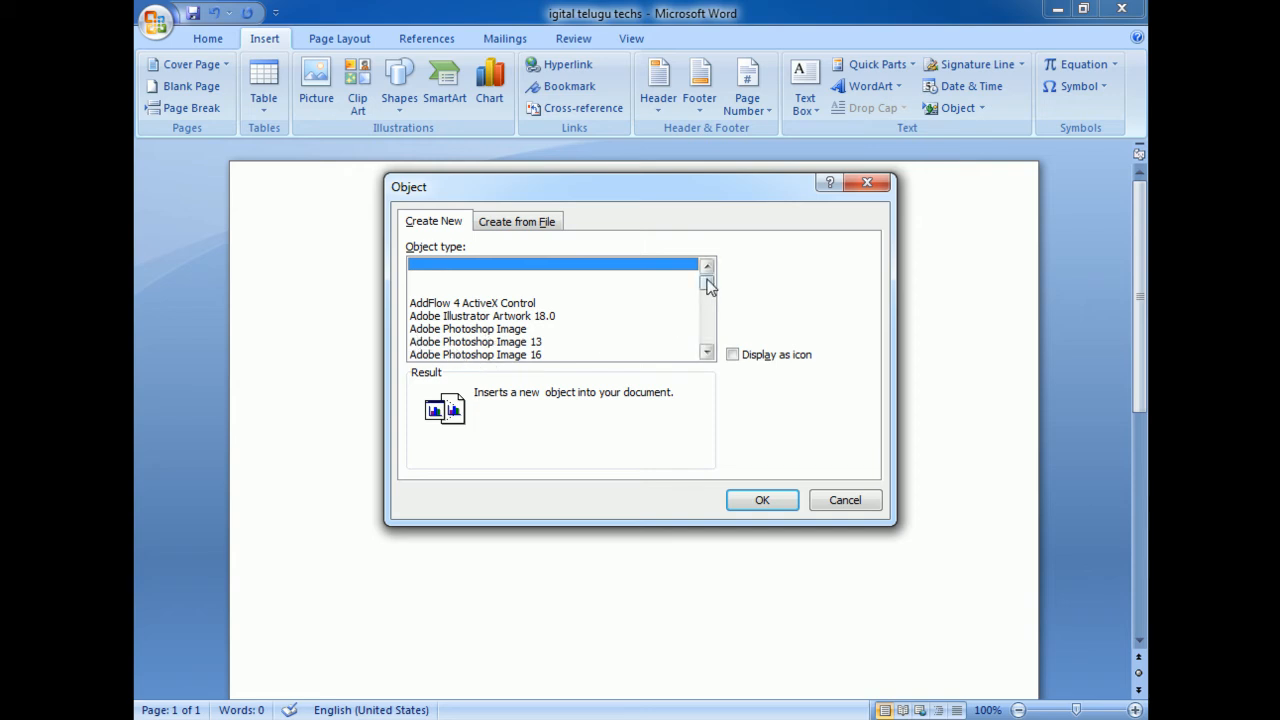
{"action": "left_click_drag", "start_coordinate": [708, 286], "coordinate": [711, 304]}
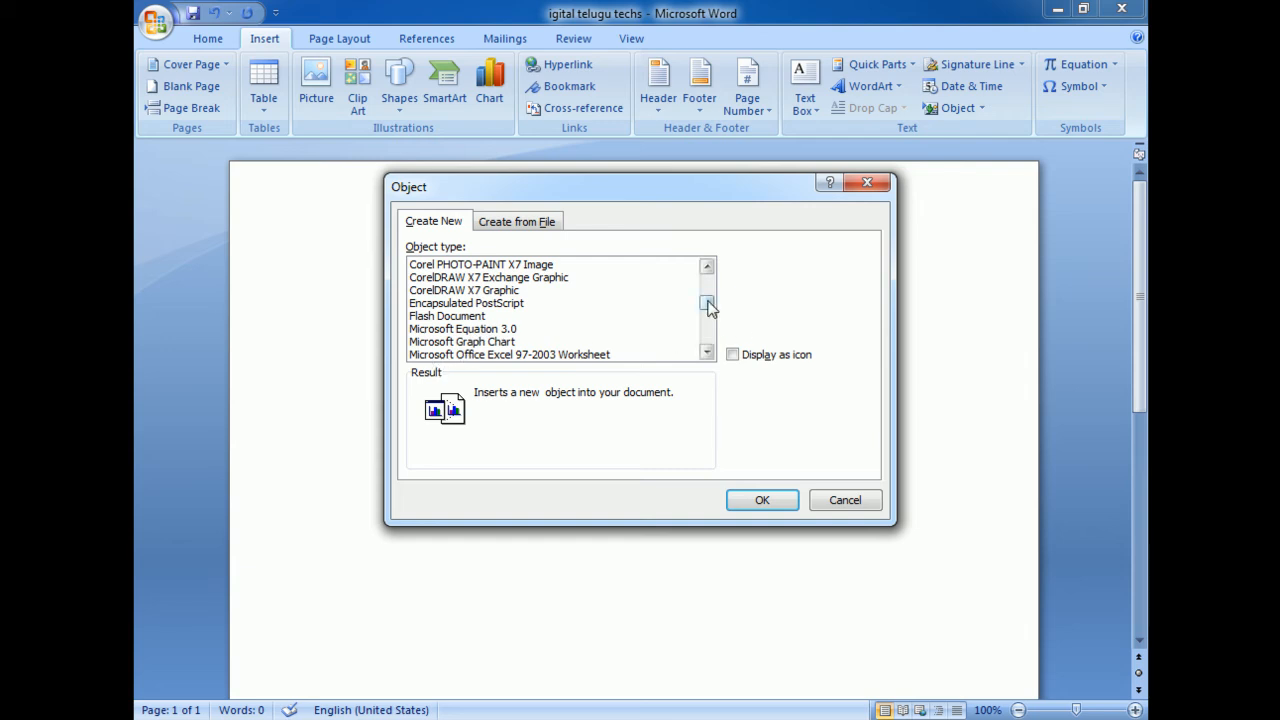
{"action": "mouse_move", "coordinate": [708, 305]}
{"action": "left_mouse_down"}
{"action": "mouse_move", "coordinate": [708, 341]}
{"action": "mouse_move", "coordinate": [716, 288]}
{"action": "mouse_move", "coordinate": [704, 298]}
{"action": "left_mouse_up"}
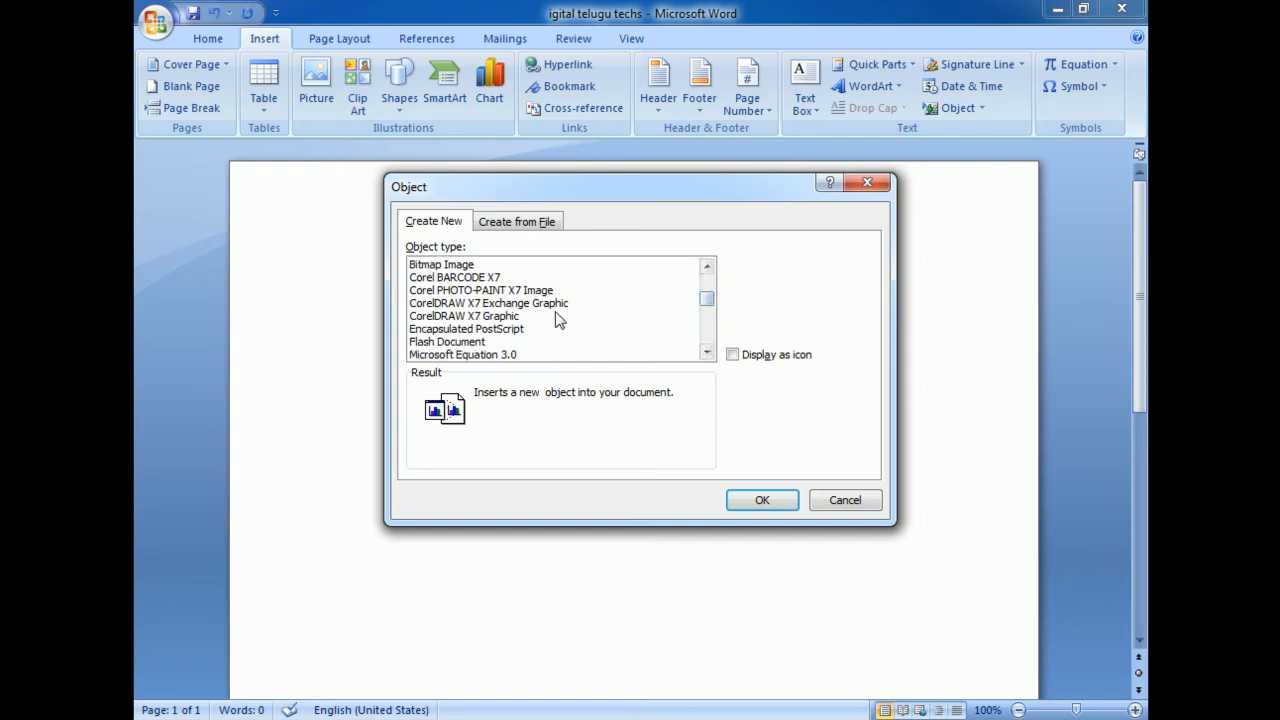
{"action": "left_click", "coordinate": [466, 265]}
{"action": "left_click", "coordinate": [762, 497]}
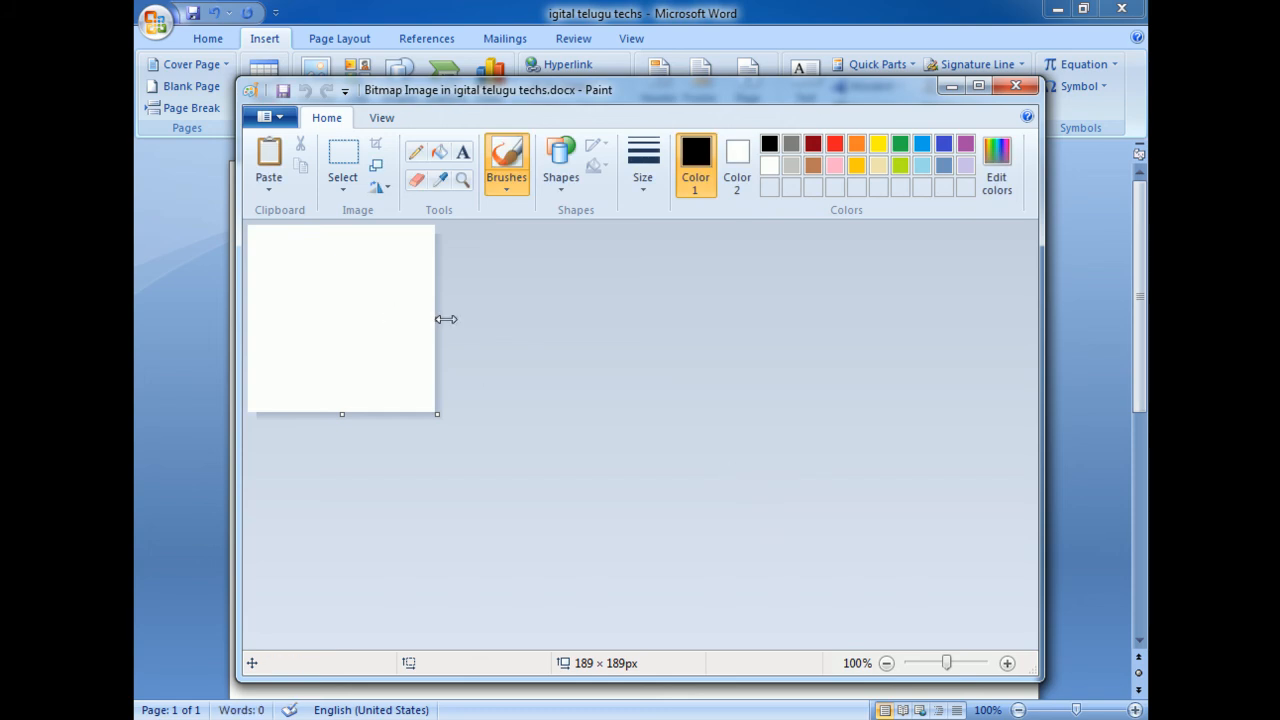
{"action": "left_click_drag", "start_coordinate": [437, 319], "coordinate": [712, 318]}
{"action": "left_click_drag", "start_coordinate": [484, 413], "coordinate": [484, 519]}
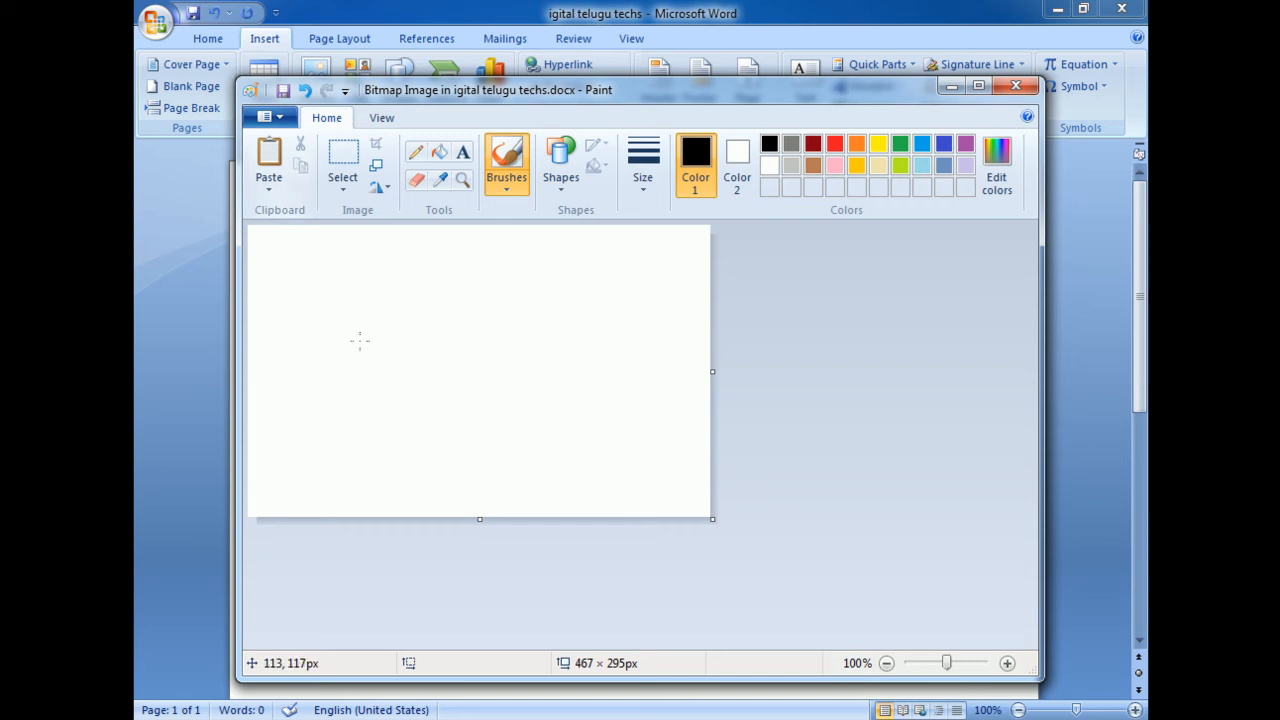
Draw an indigo six-point star about 196 × 226 px in the middle of the canvas
{"action": "left_click", "coordinate": [947, 146]}
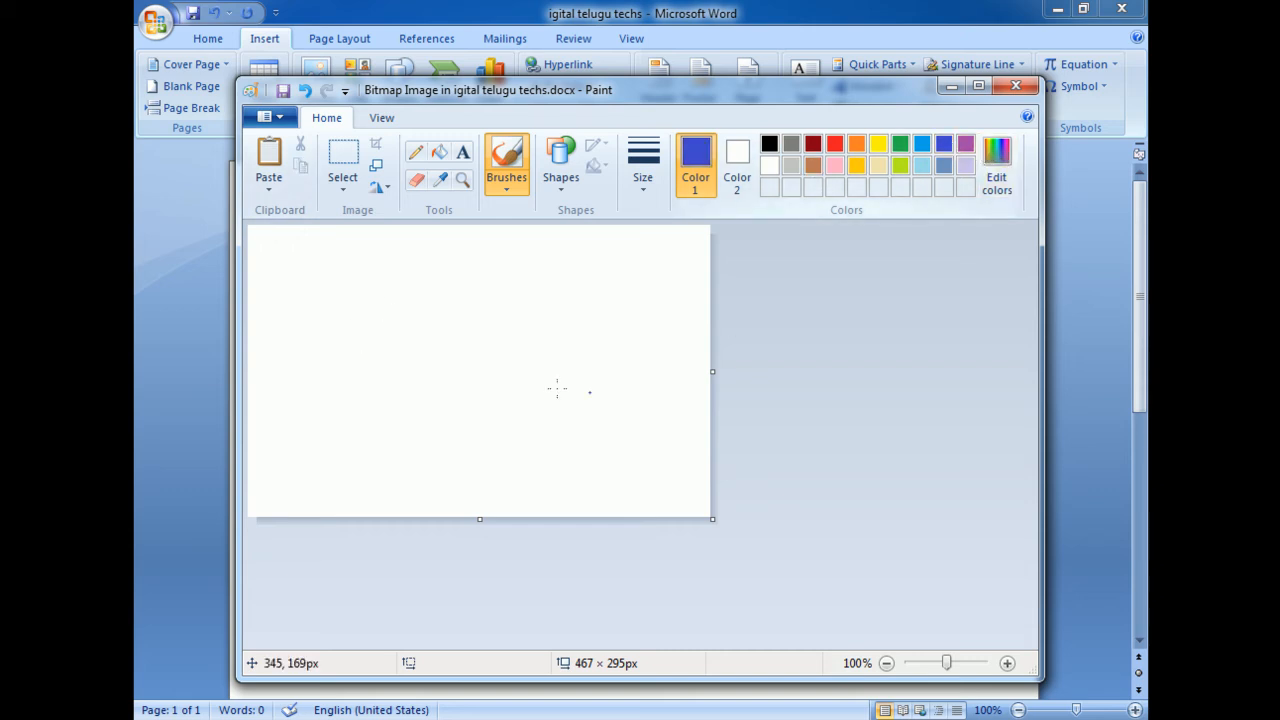
{"action": "left_click", "coordinate": [511, 190]}
{"action": "left_click", "coordinate": [562, 190]}
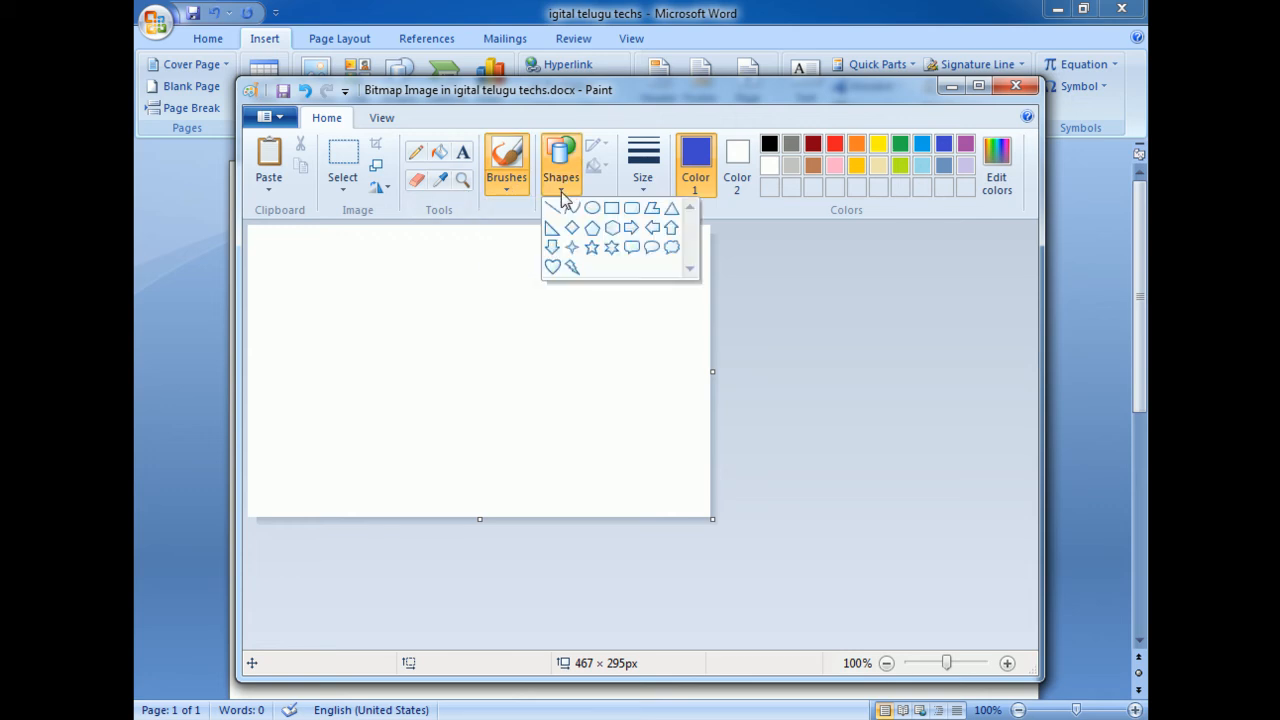
{"action": "left_click", "coordinate": [610, 249]}
{"action": "left_click_drag", "start_coordinate": [404, 273], "coordinate": [598, 499]}
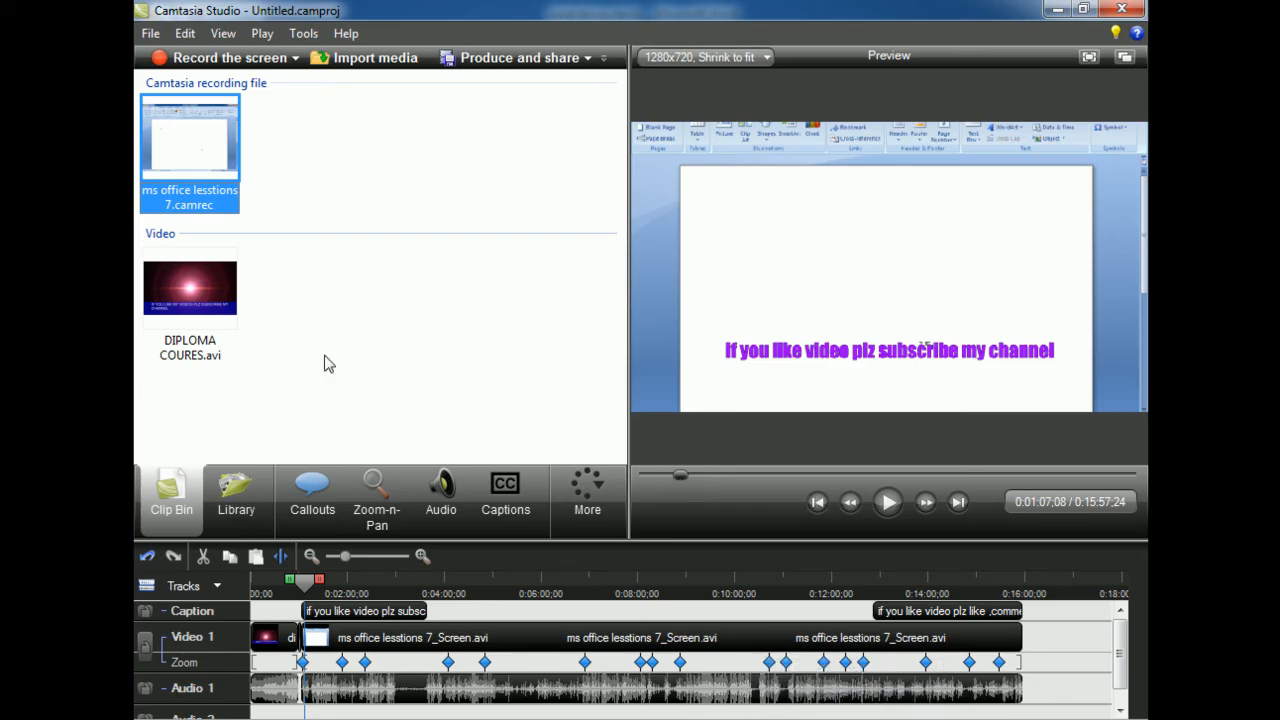
In Camtasia Studio, remove the ms office lesstions 7.camrec recording, clear all clips from the timeline, and minimize the window
{"action": "key", "text": "Delete"}
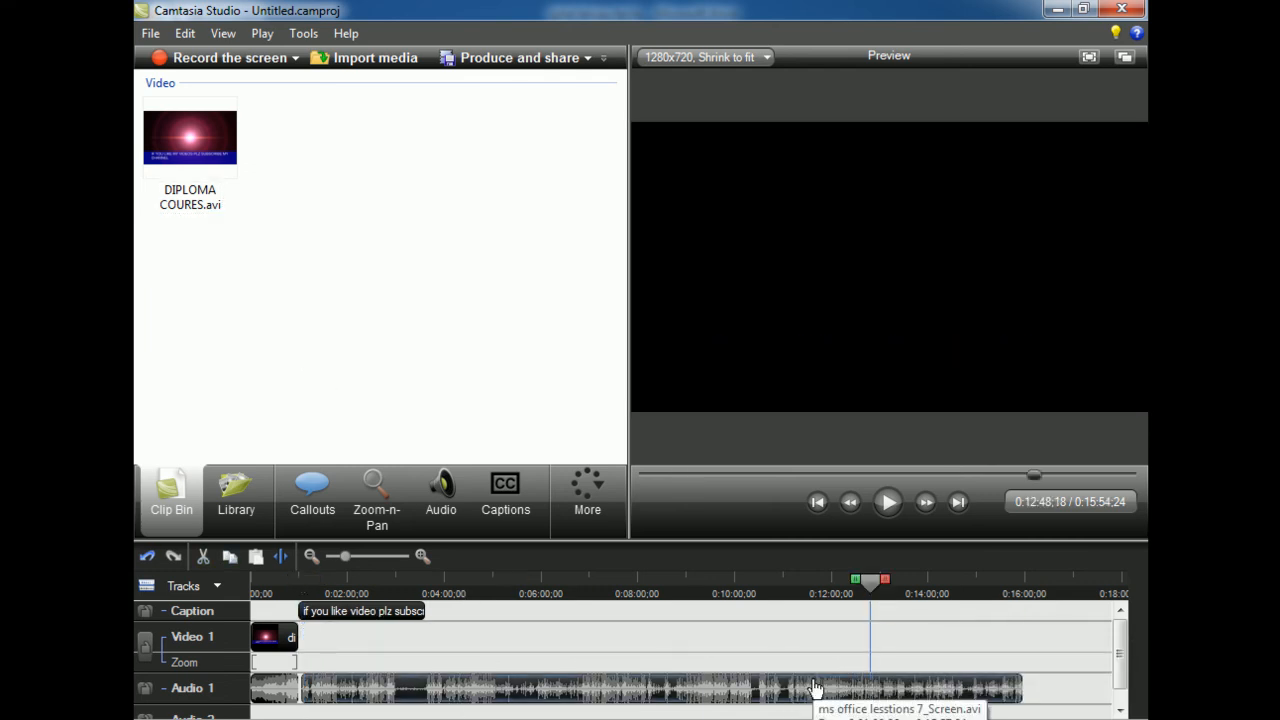
{"action": "key", "text": "Delete"}
{"action": "left_click", "coordinate": [408, 691]}
{"action": "key", "text": "Delete"}
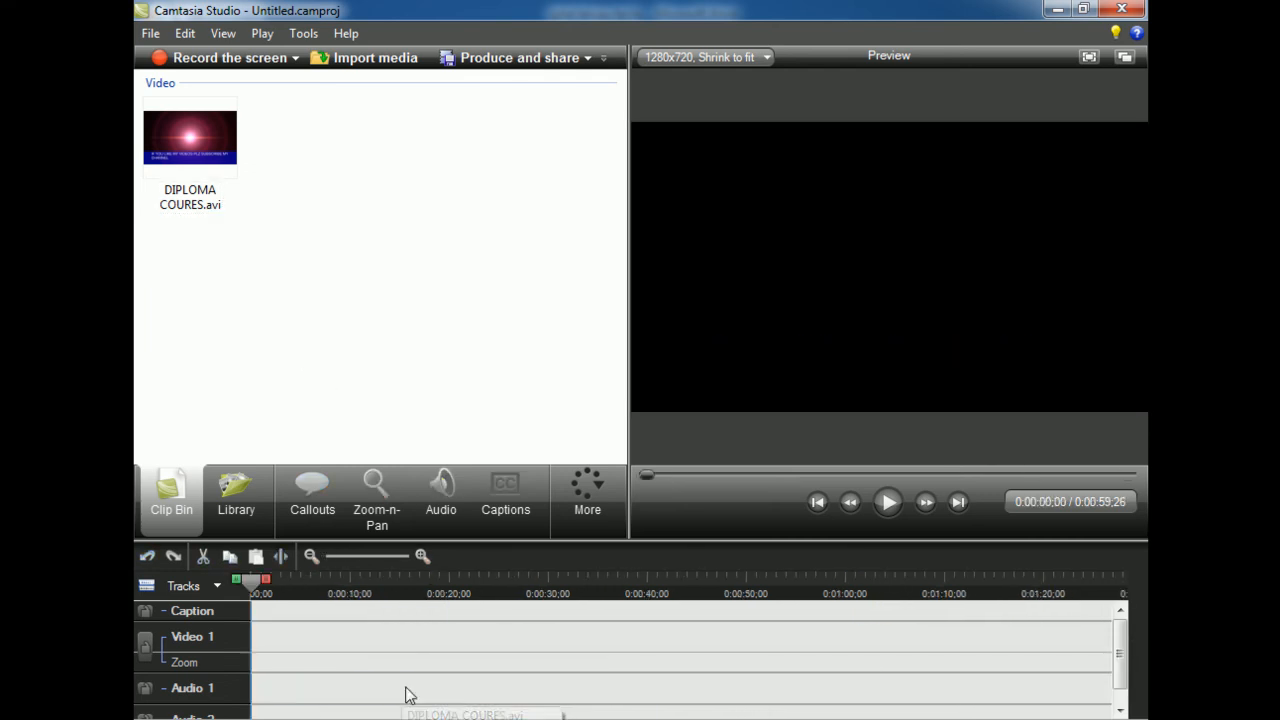
{"action": "left_click", "coordinate": [1057, 9]}
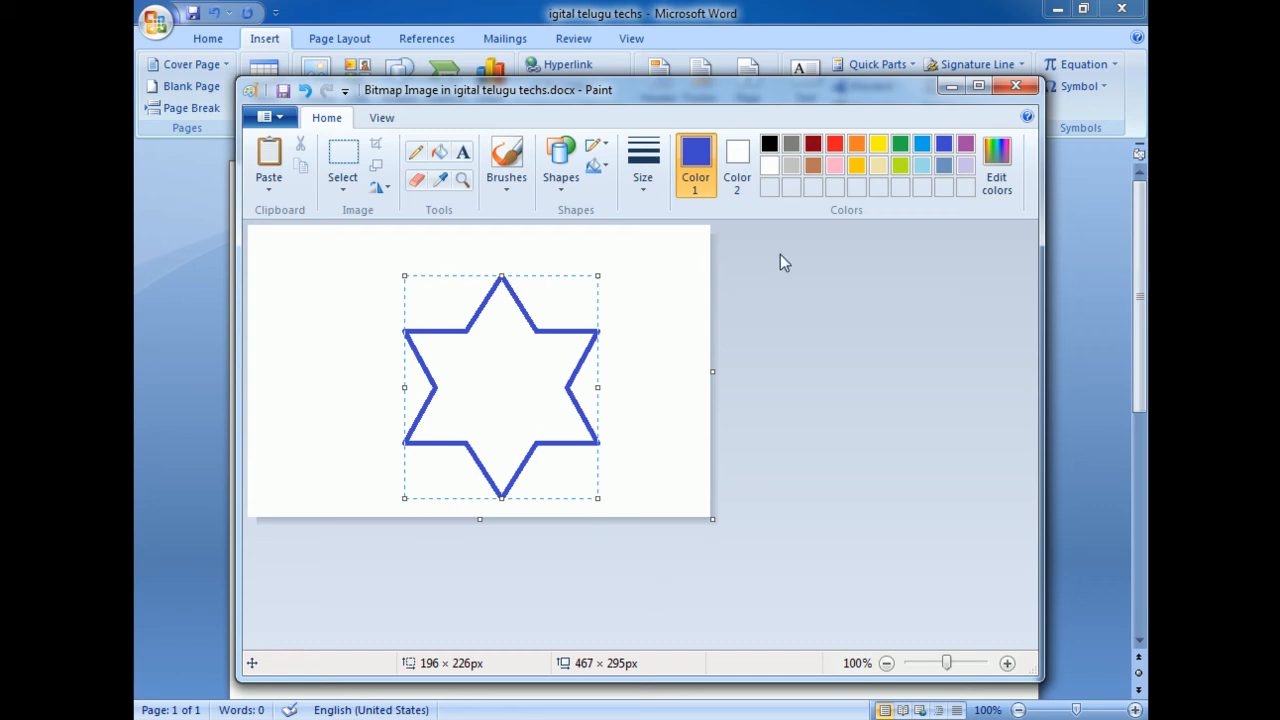
Fill the six-point star with purple and close Paint to return to the Word document
{"action": "left_click", "coordinate": [439, 153]}
{"action": "left_click", "coordinate": [966, 144]}
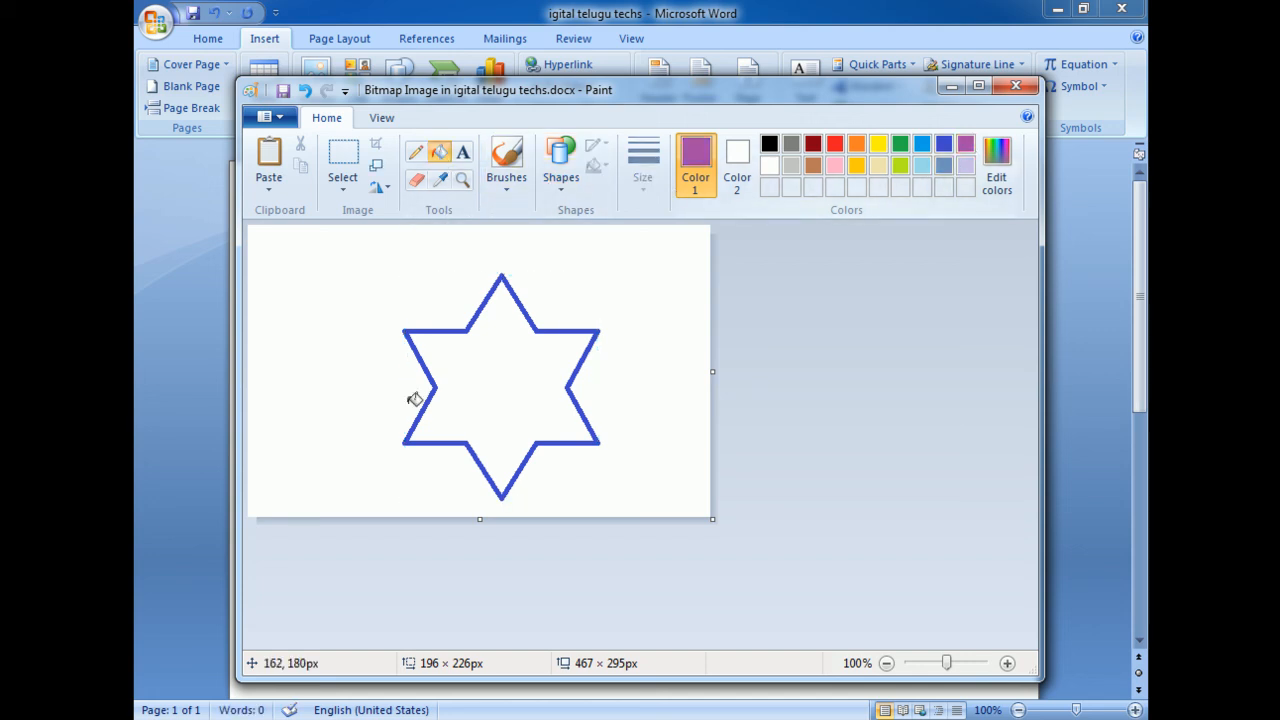
{"action": "left_click", "coordinate": [543, 395]}
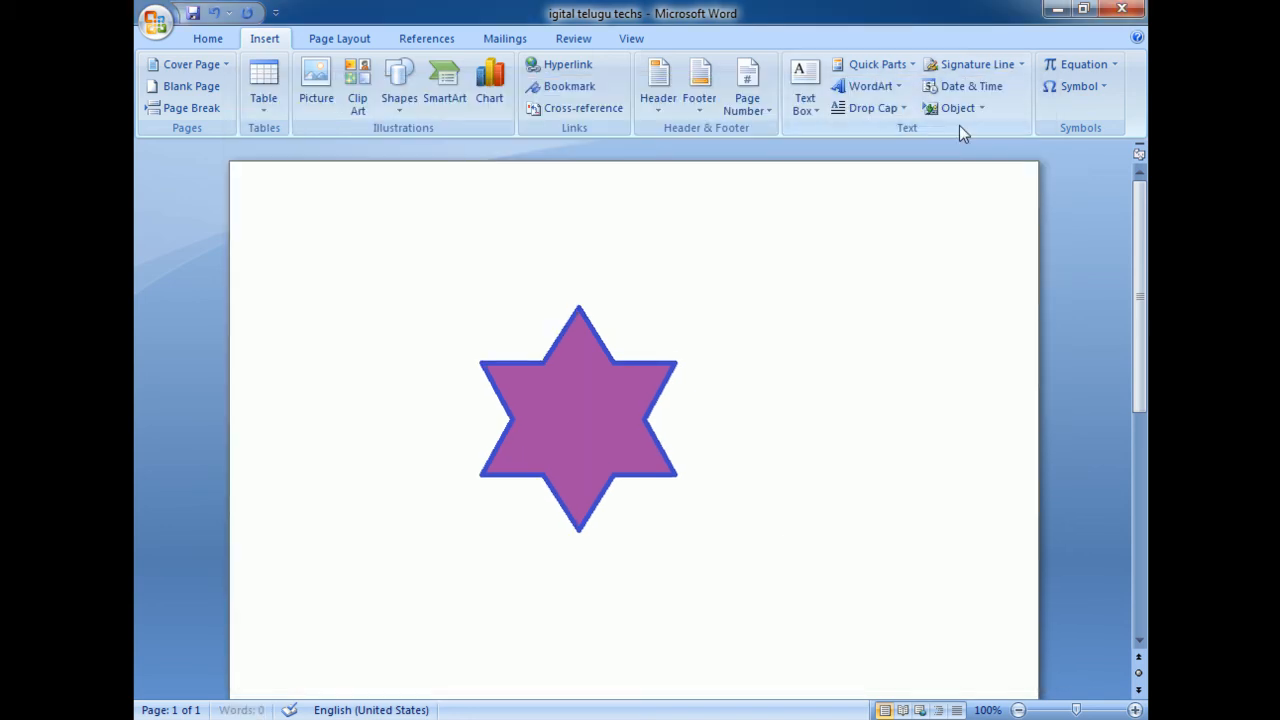
{"action": "left_click", "coordinate": [1015, 85]}
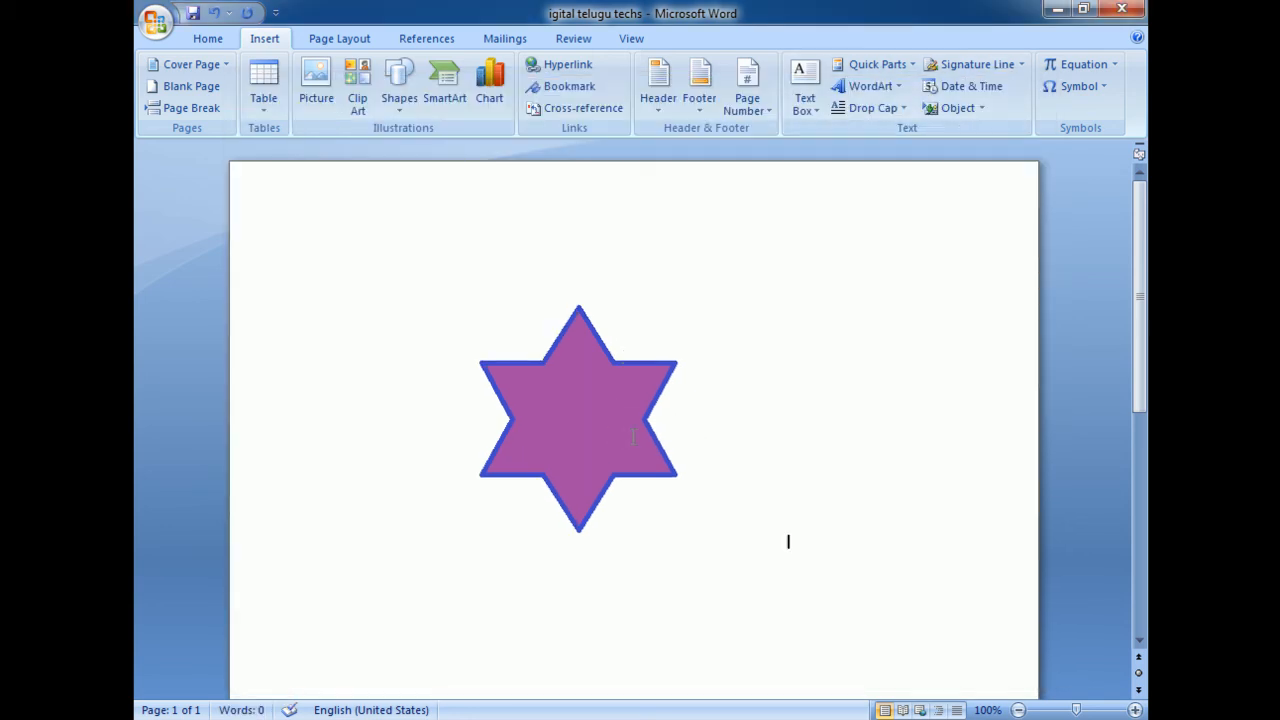
Select the purple star object in the document and try to move it slightly up the page
{"action": "left_click", "coordinate": [580, 390]}
{"action": "left_click_drag", "start_coordinate": [581, 391], "coordinate": [584, 364]}
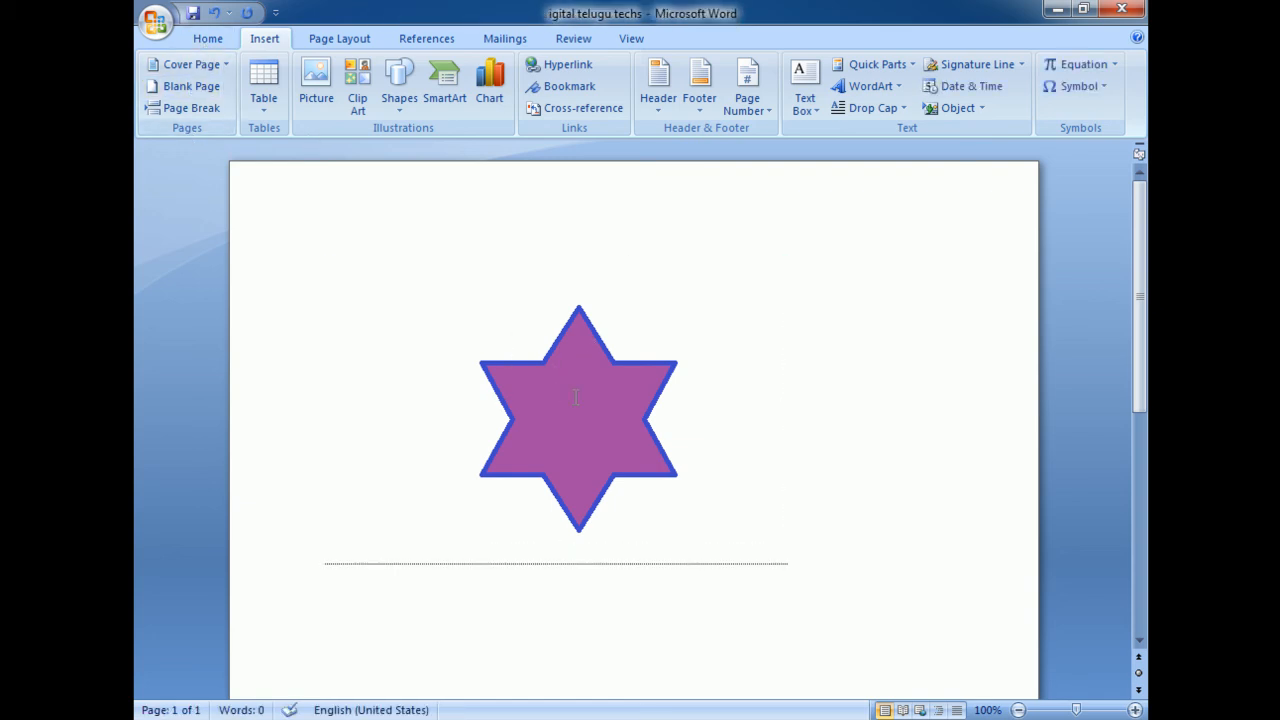